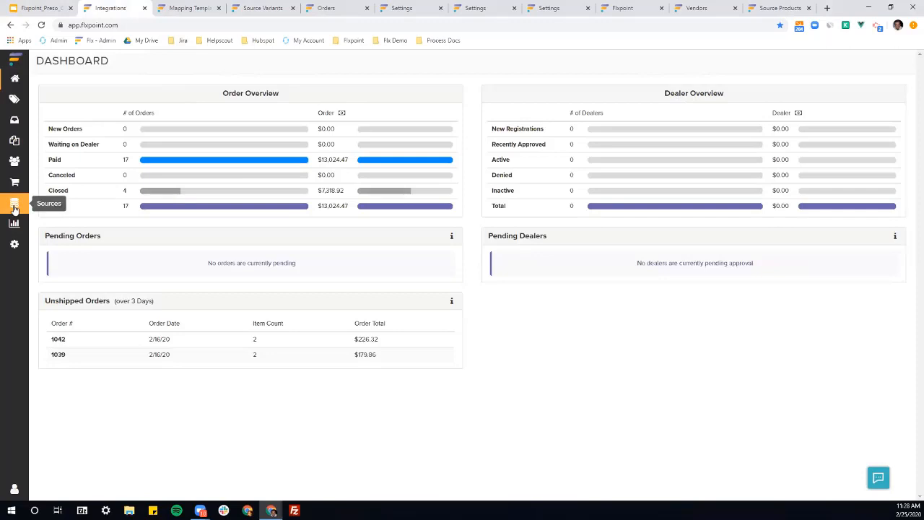
- Open the Get Source Products integration configuration of the Bangalla - IS source
click(14, 207)
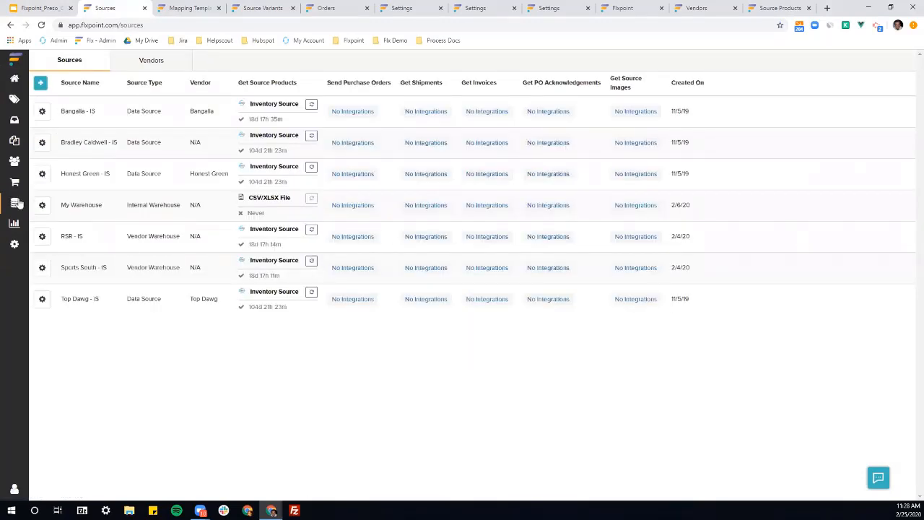
click(43, 113)
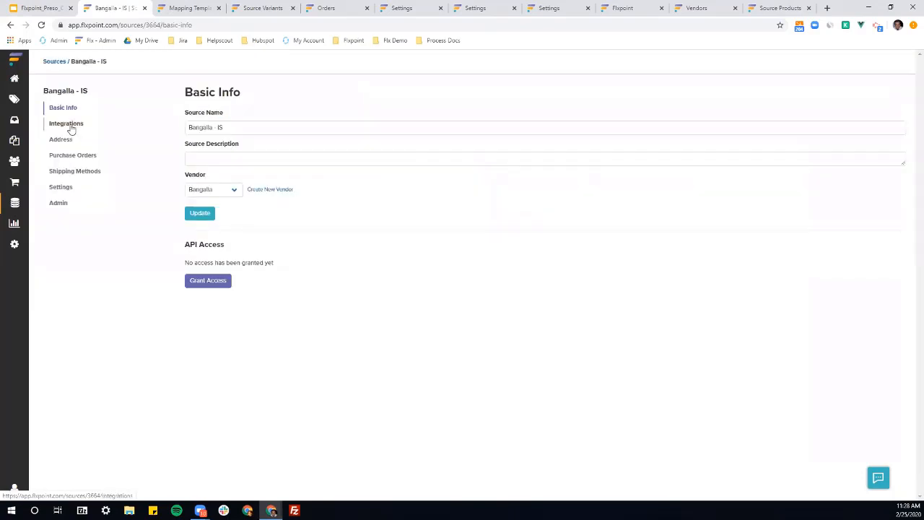
click(70, 125)
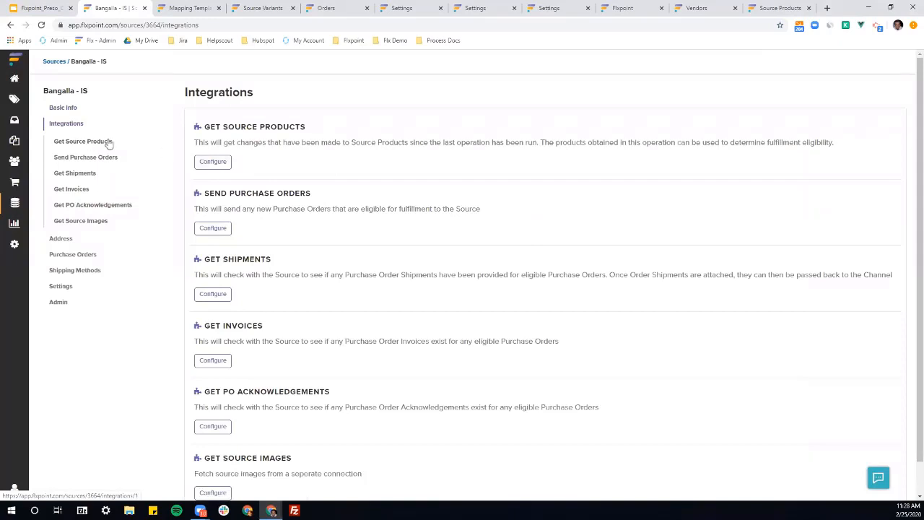
click(211, 161)
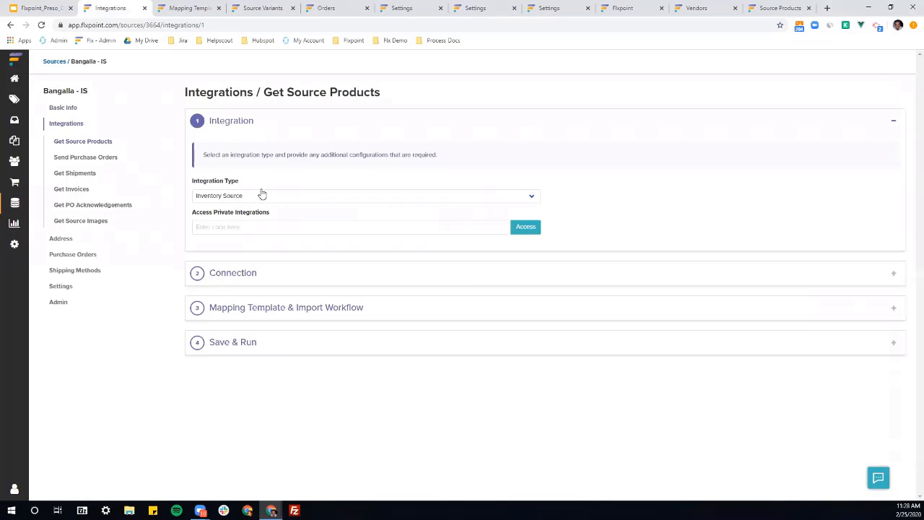
- Set the integration type to CSV/XLSX File and the file format to CSV (Comma Separated Values)
click(262, 199)
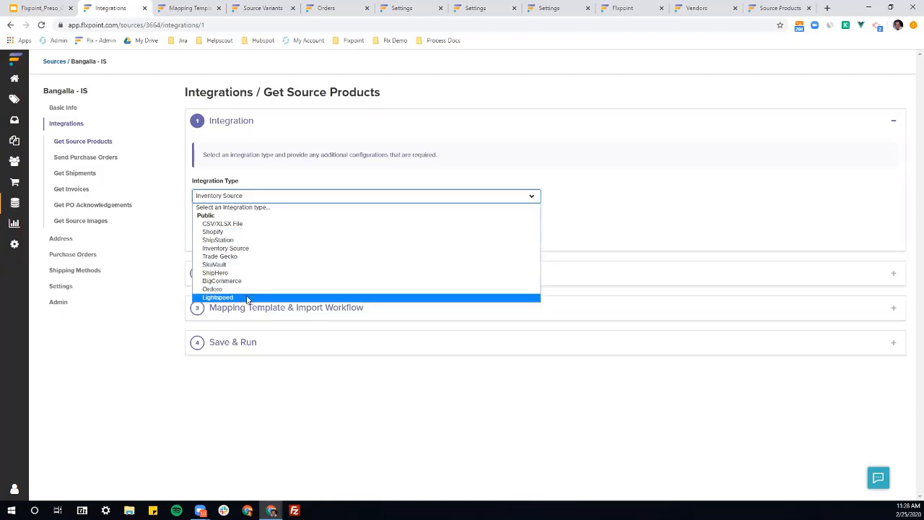
click(241, 225)
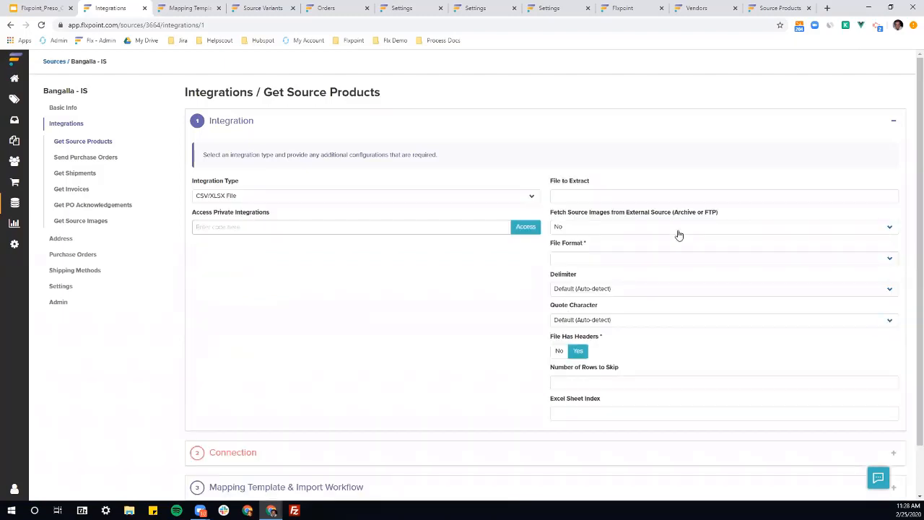
click(581, 258)
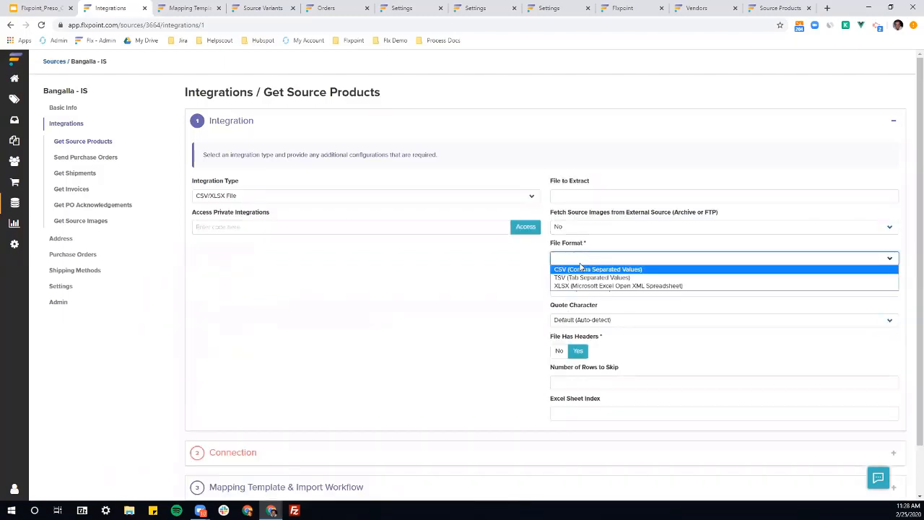
click(574, 269)
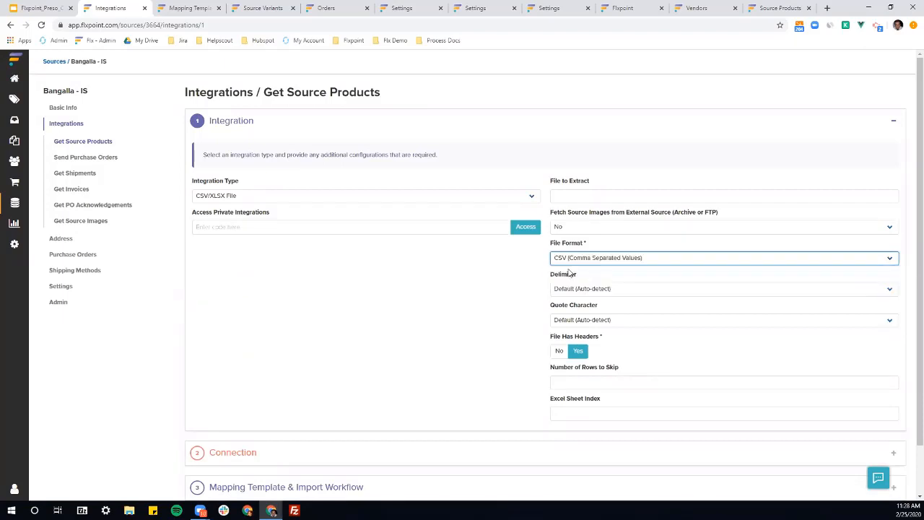
- Choose the existing Test connection for the Get Source Products integration
scroll(318, 311, down, 1)
scroll(288, 354, down, 1)
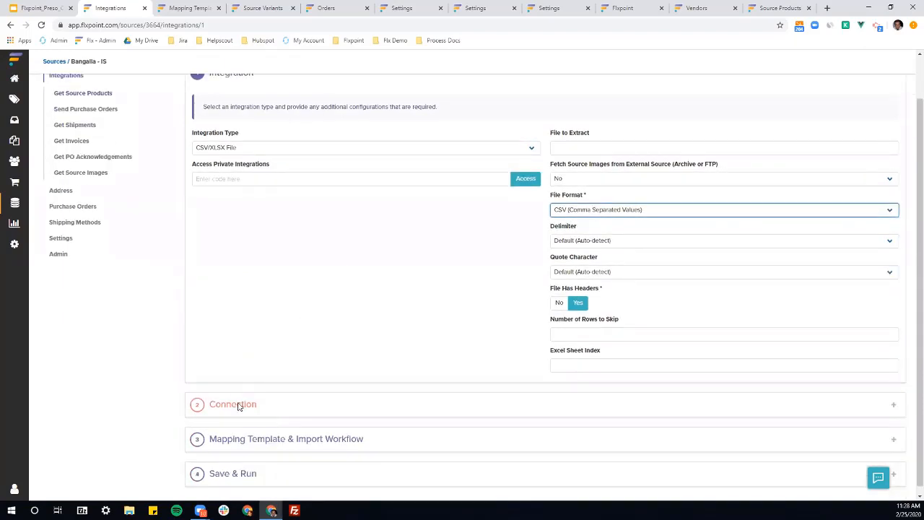
click(239, 404)
click(248, 232)
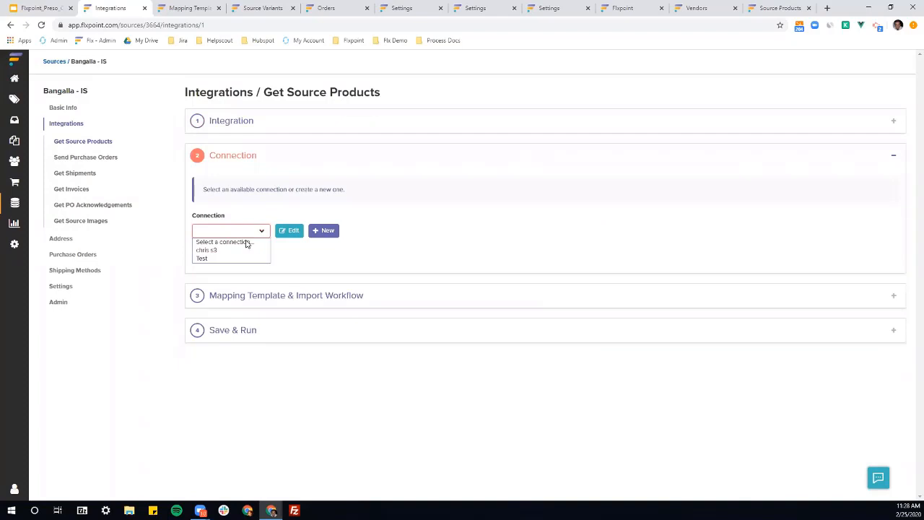
click(238, 260)
- Examine the settings the Test connection requires for the FTP, HTTP and Email connection types, closing it without saving
click(285, 232)
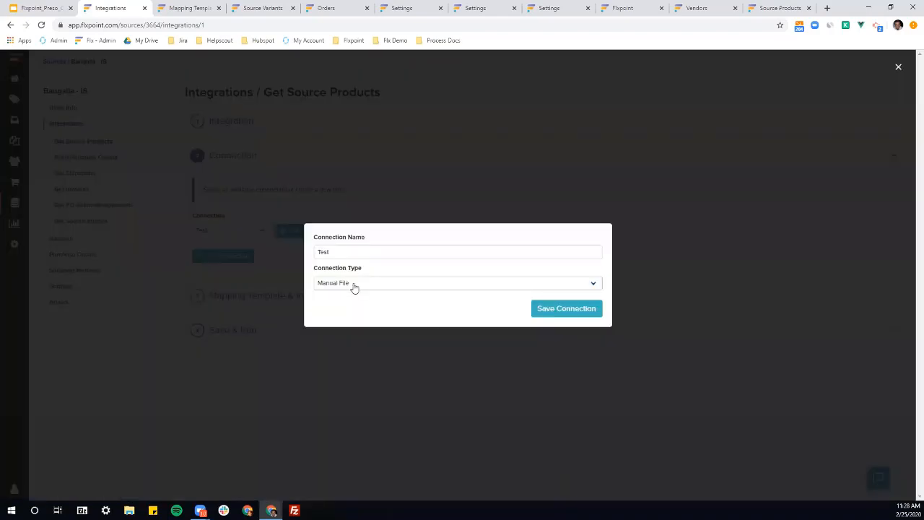
click(354, 285)
click(347, 305)
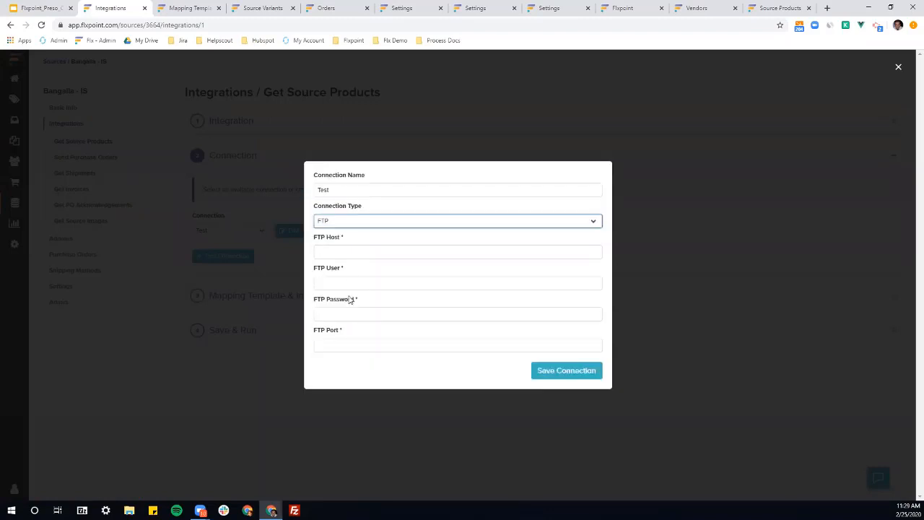
click(347, 221)
click(343, 249)
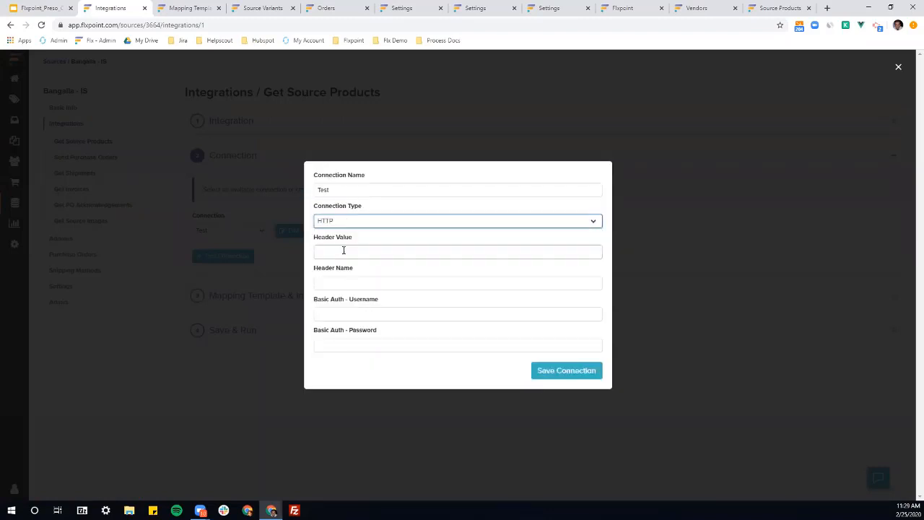
click(347, 223)
click(345, 233)
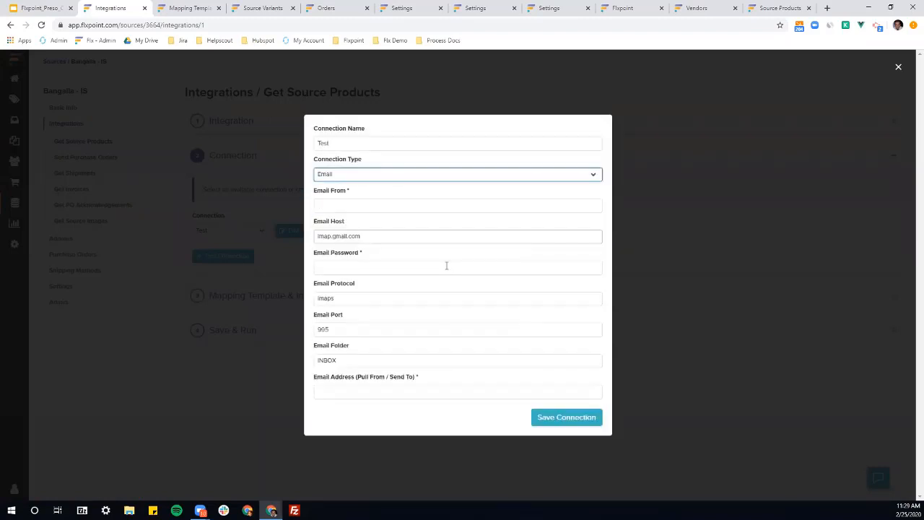
click(665, 328)
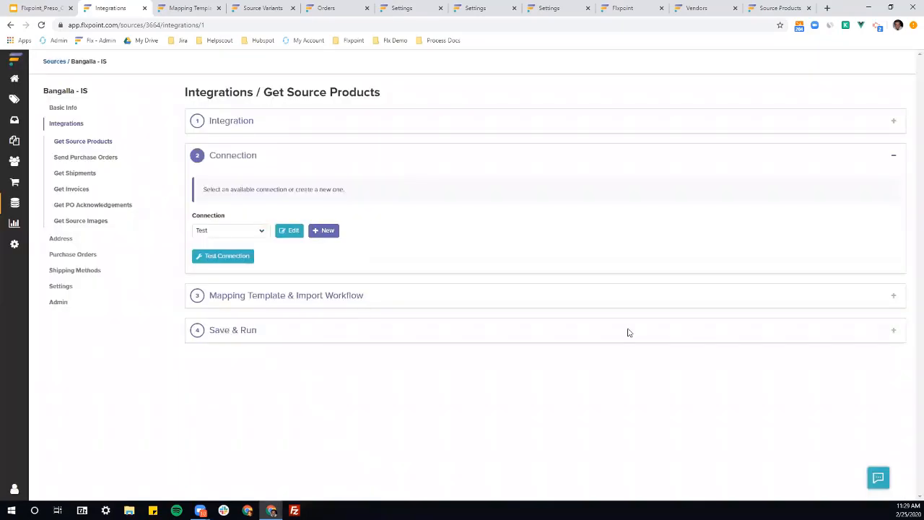
- Enable job scheduling for the integration and set it to run every 5 minutes on Week Days Only
click(270, 330)
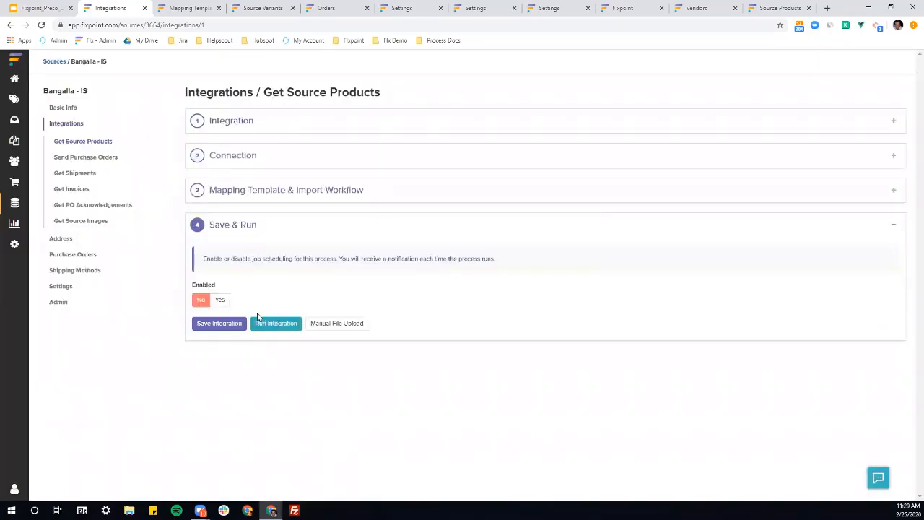
click(220, 301)
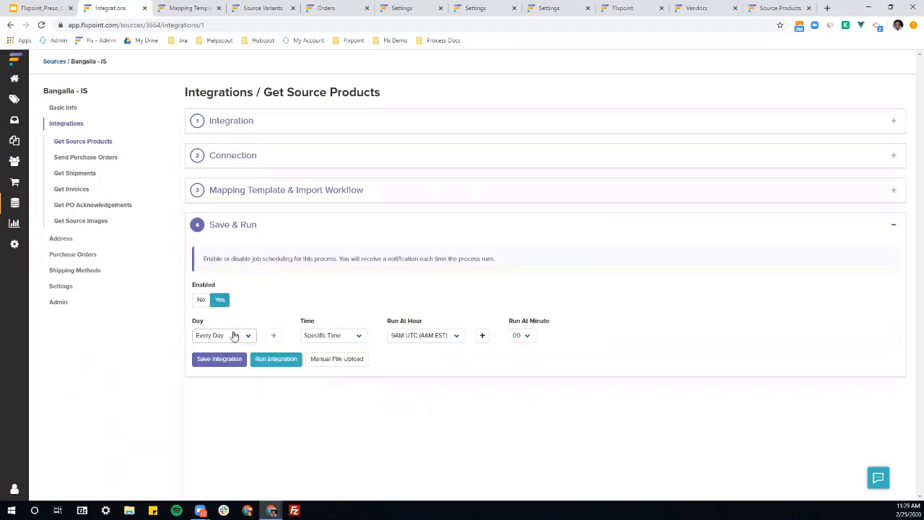
click(233, 335)
click(227, 347)
click(332, 335)
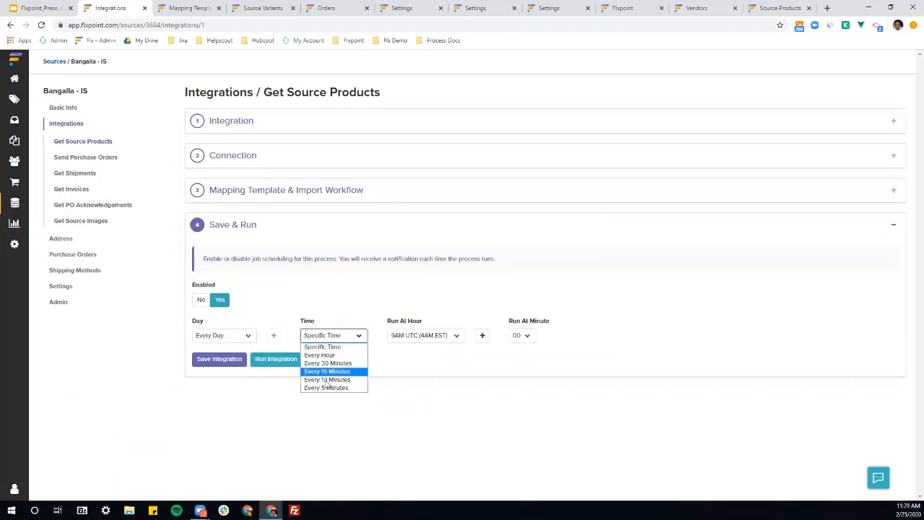
click(326, 388)
click(225, 334)
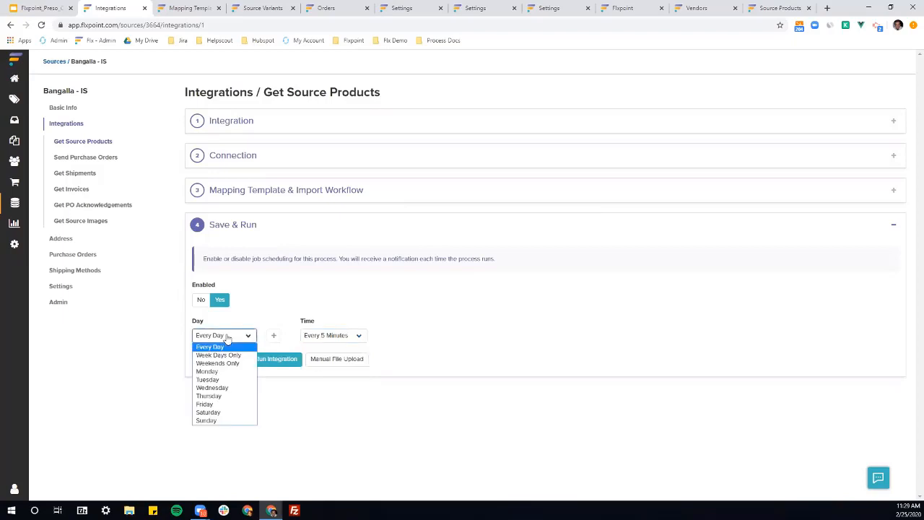
click(223, 356)
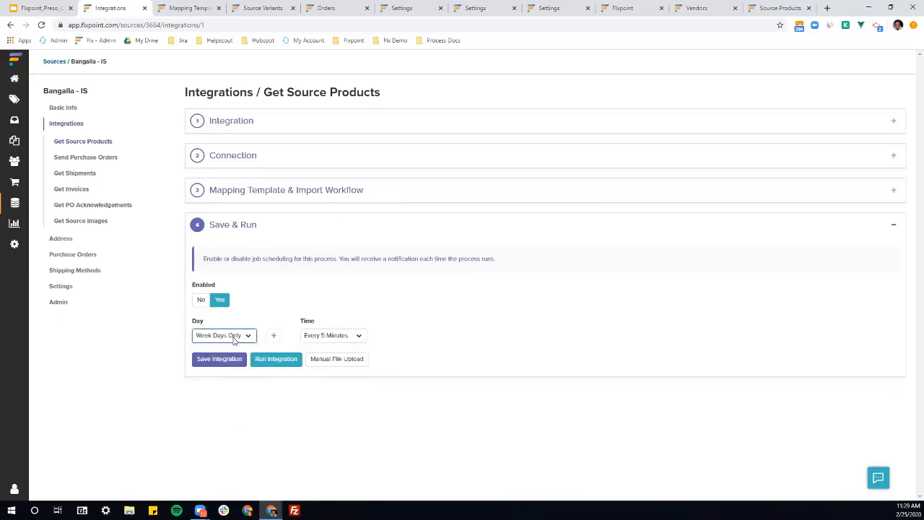
- Change the job schedule to run on Monday and Friday at a Specific Time
click(233, 335)
click(228, 372)
click(335, 338)
click(328, 346)
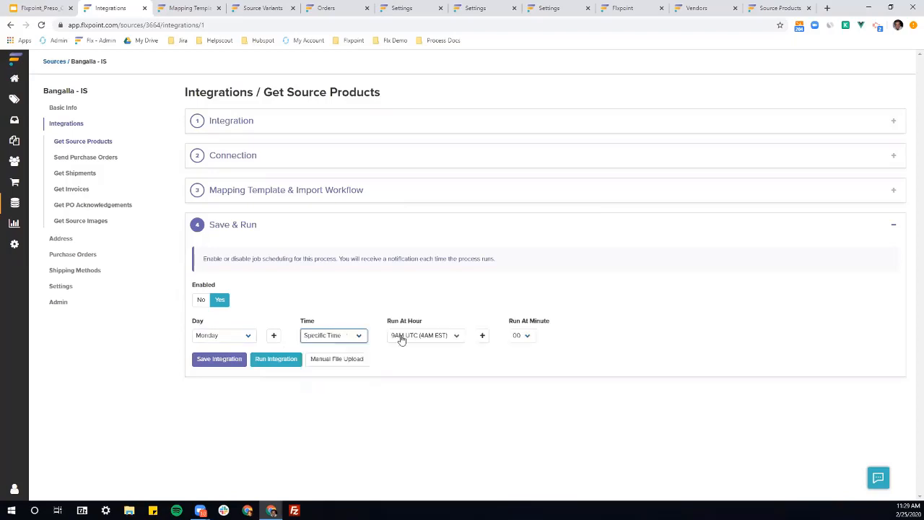
click(275, 336)
click(247, 354)
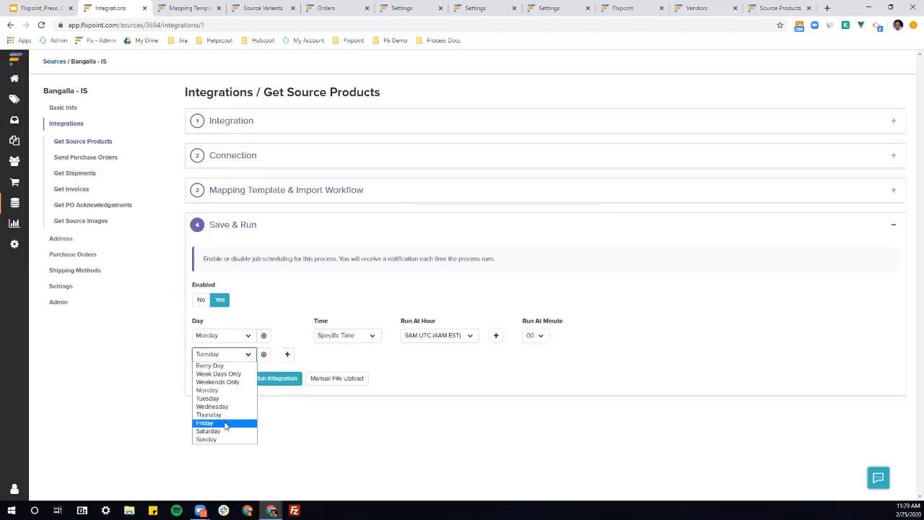
click(225, 424)
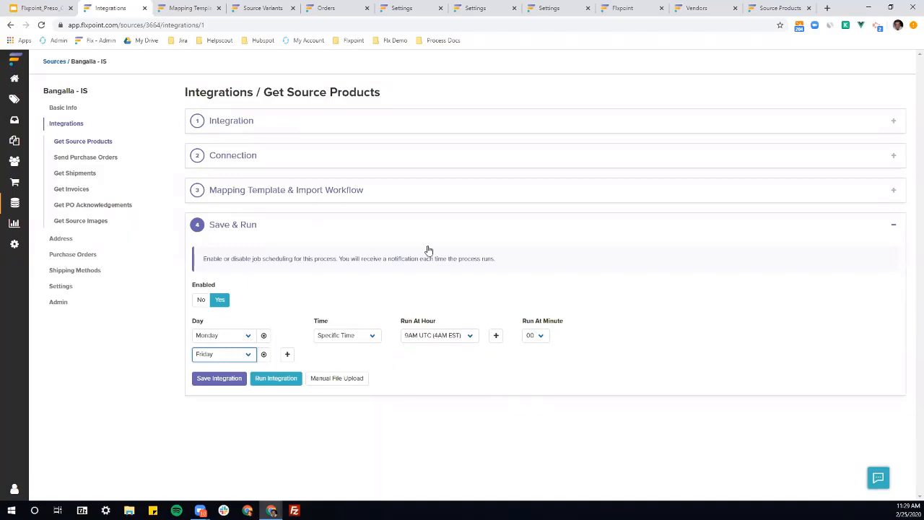
- Assign the My Warehouse CSV Template as the integration's mapping template
click(279, 191)
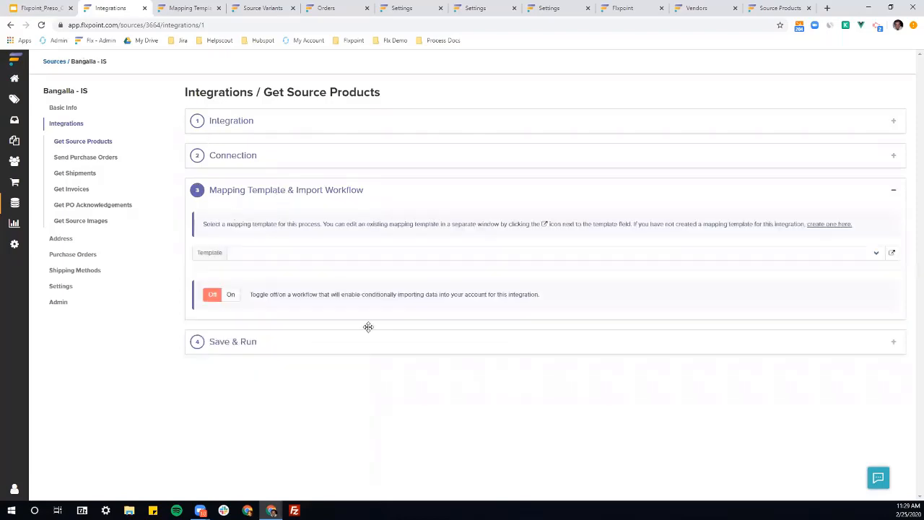
key(ctrl+shift+Tab)
click(131, 9)
click(269, 257)
click(268, 270)
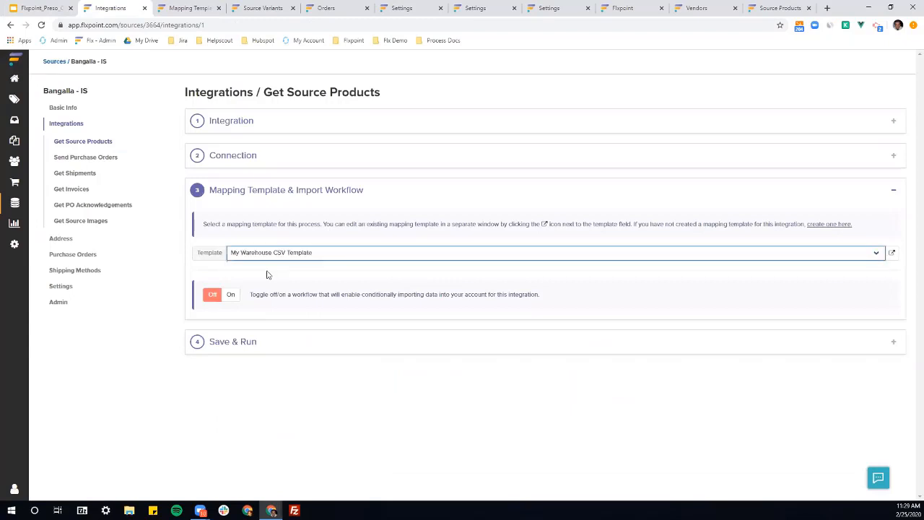
- In the Bangalla - Get Source Products mapping template, map the Brand field from the fixed value "Brand ABC"
click(193, 8)
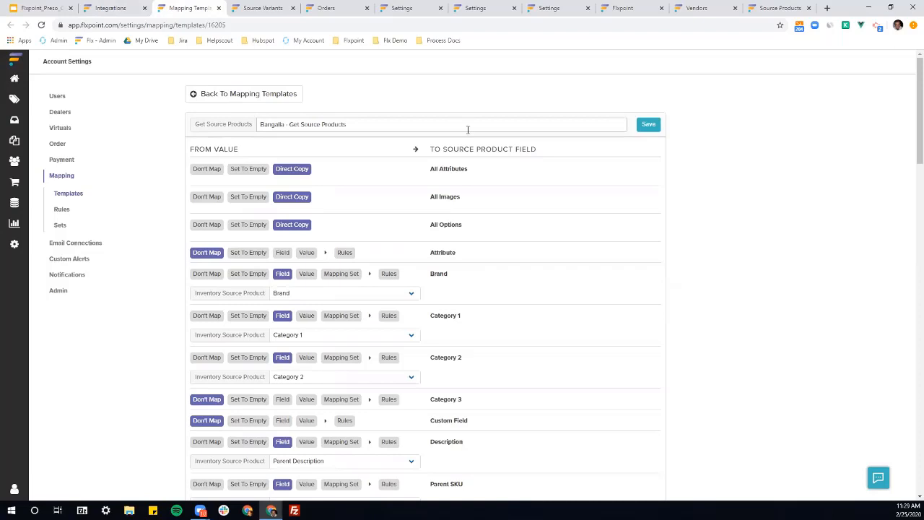
click(306, 274)
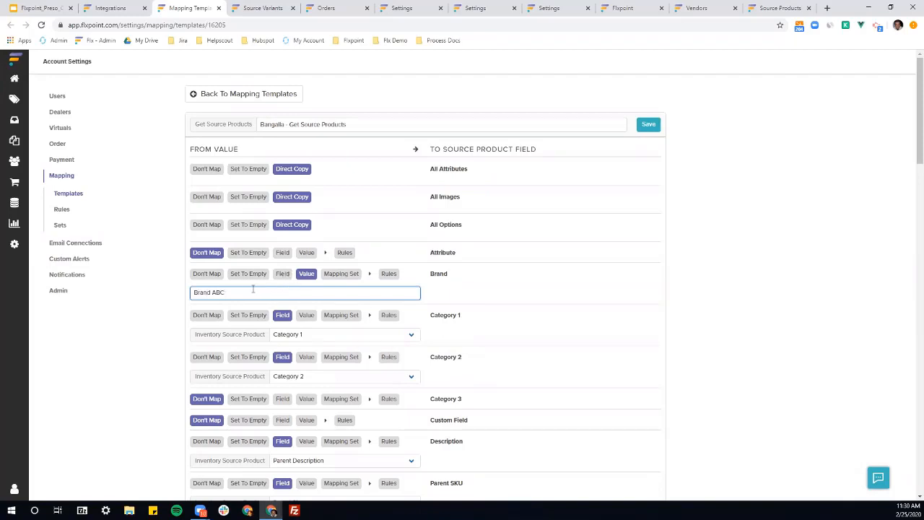
double_click(239, 294)
- Filter the source variants to the Honest Green - IS and Bangalla - IS sources and select all variants on the page for queue actions
key(ctrl+Tab)
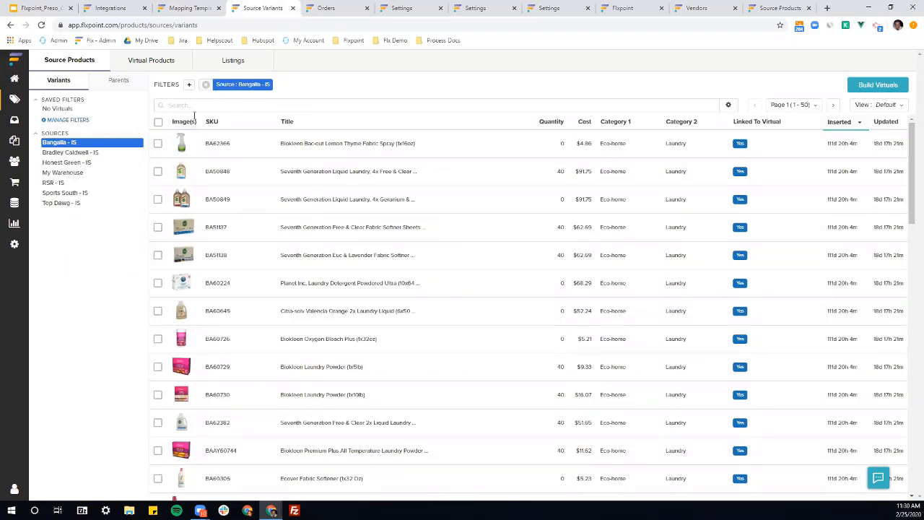
click(83, 163)
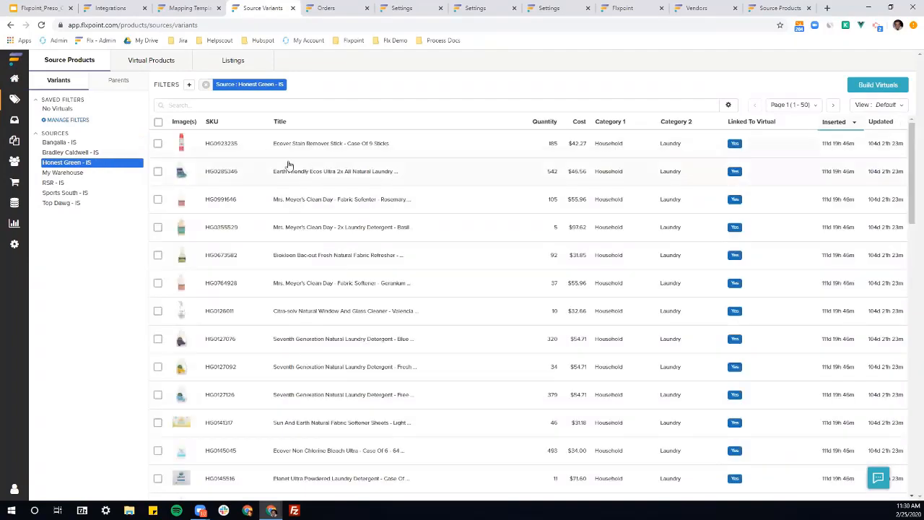
click(67, 143)
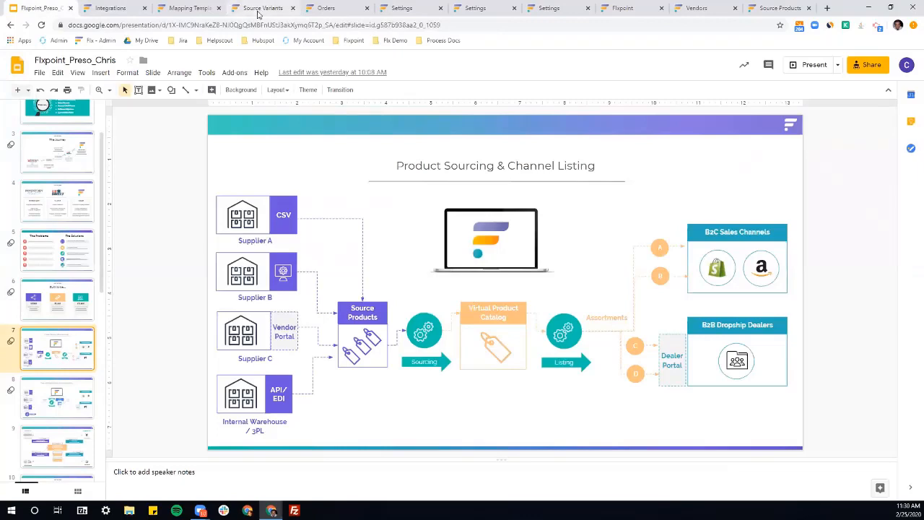
click(257, 11)
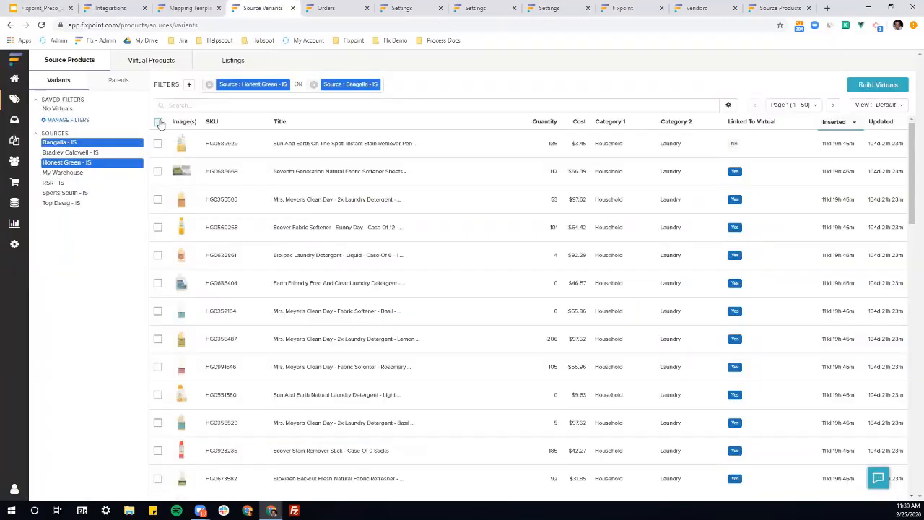
click(158, 122)
click(251, 123)
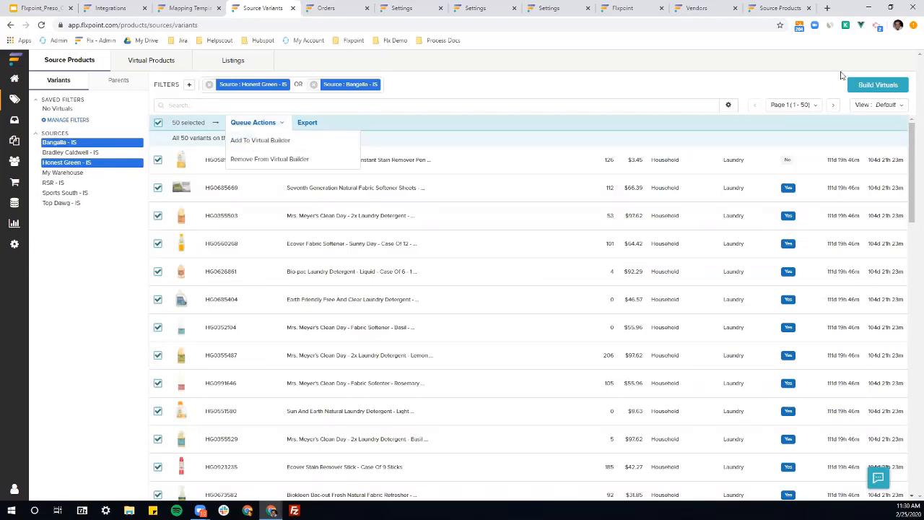
- Open the My Mapping Rules #1 virtual builder for editing in Build Virtuals
click(866, 87)
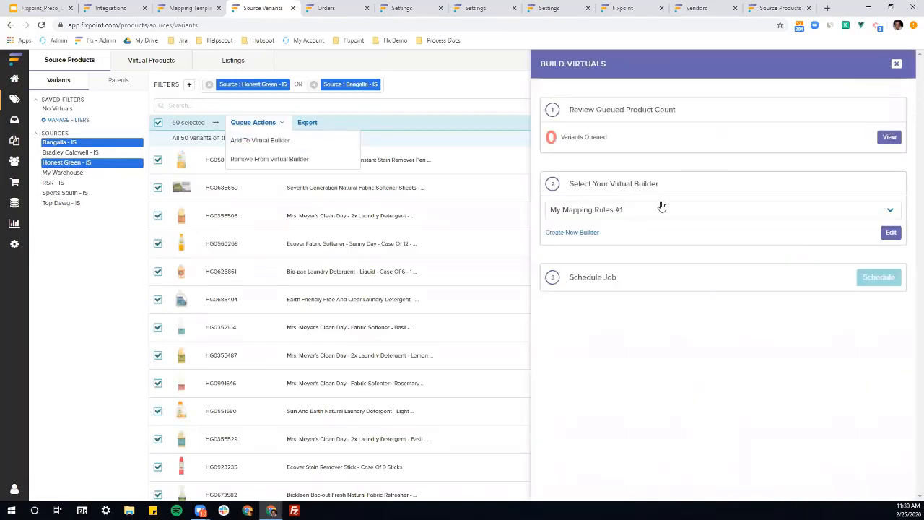
click(619, 211)
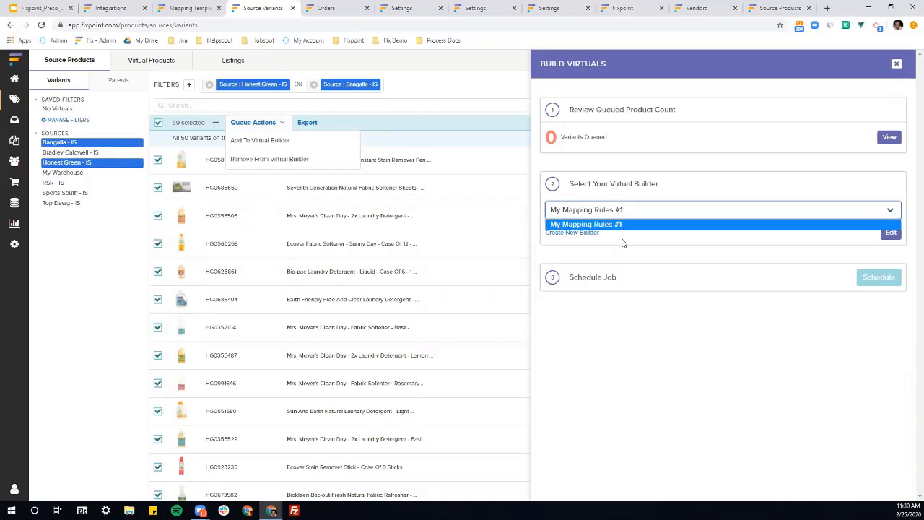
click(622, 241)
click(890, 232)
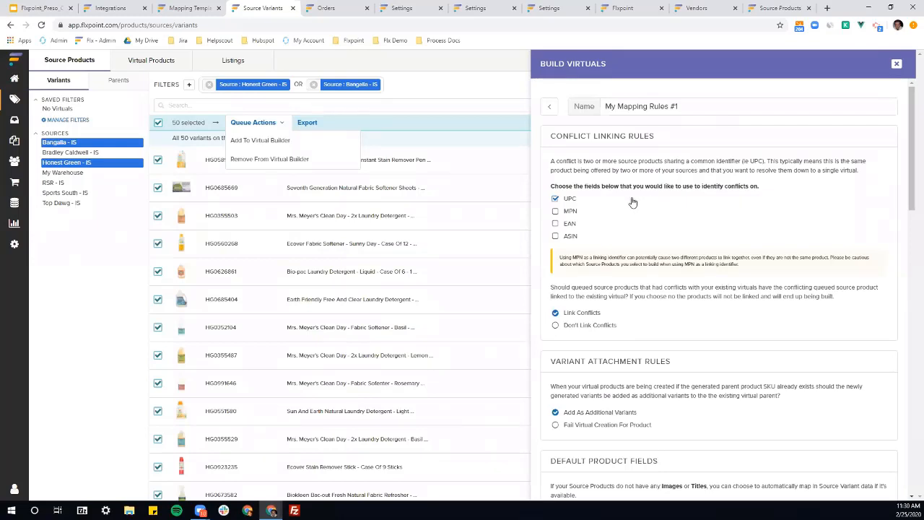
- Review the conflict linking and variant attachment rules, and move Honest Green - IS to first place in the global conflict build priority
triple_click(565, 158)
click(565, 158)
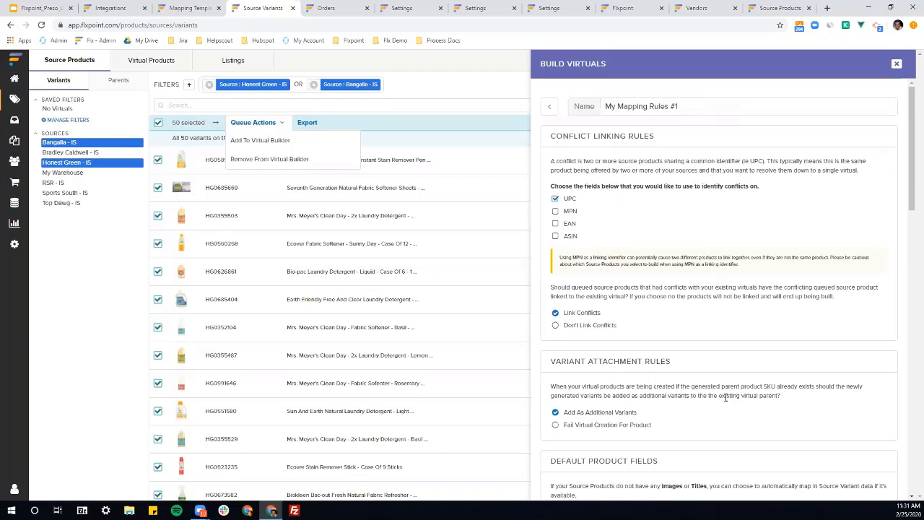
double_click(752, 394)
scroll(607, 340, down, 5)
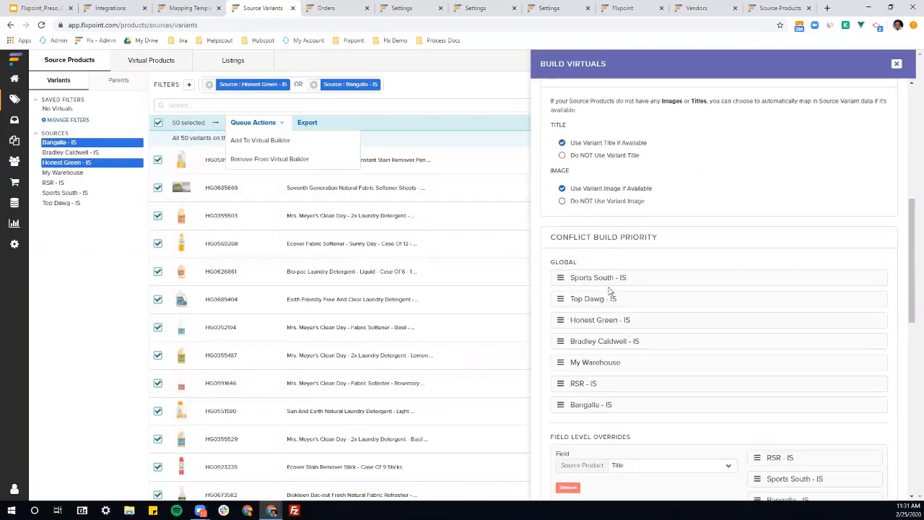
drag(561, 323, 569, 276)
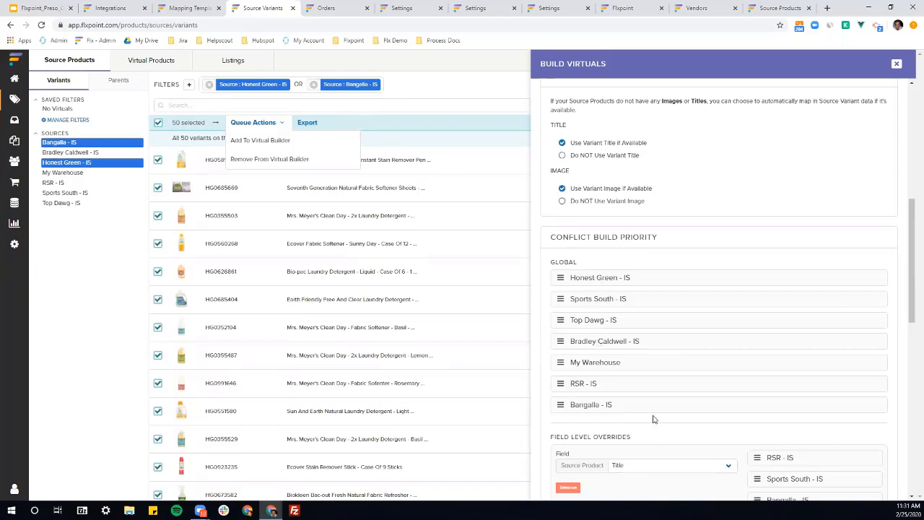
- Put Bangalla - IS first in the source order of the Title field-level override
scroll(652, 417, down, 3)
scroll(653, 415, down, 2)
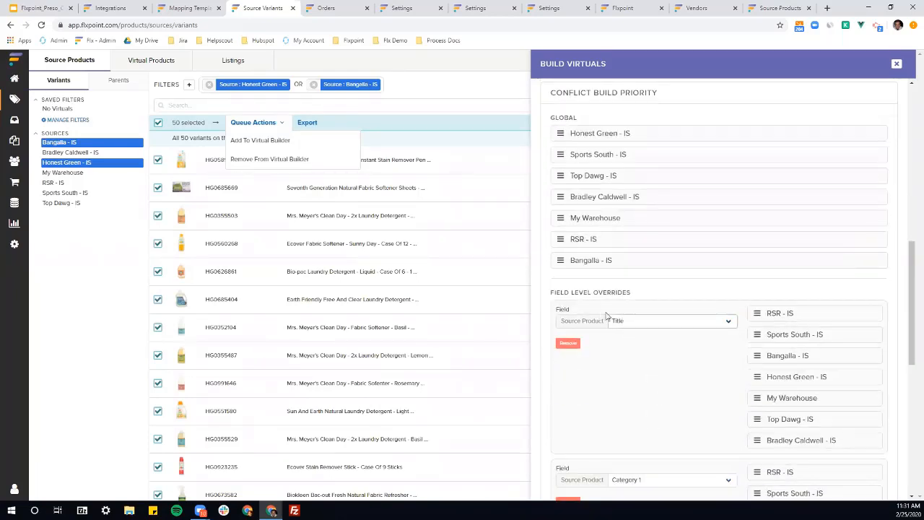
drag(757, 357, 676, 306)
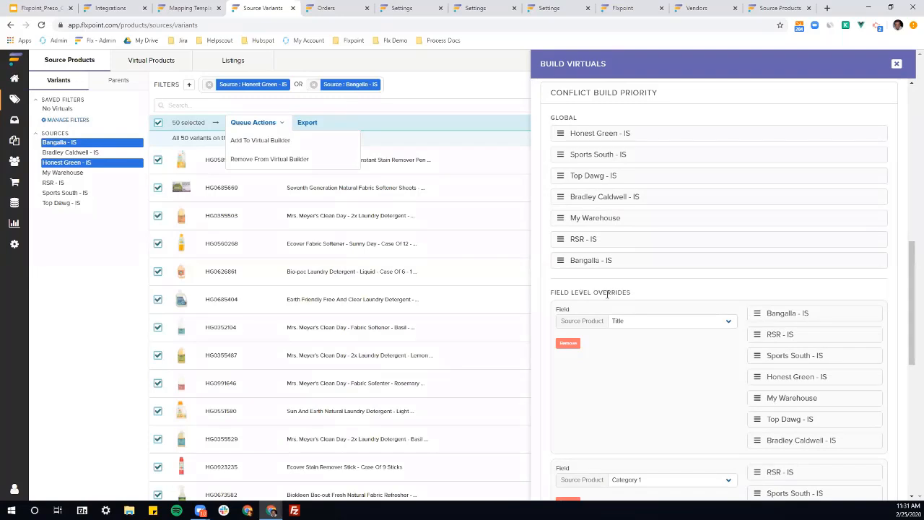
click(633, 322)
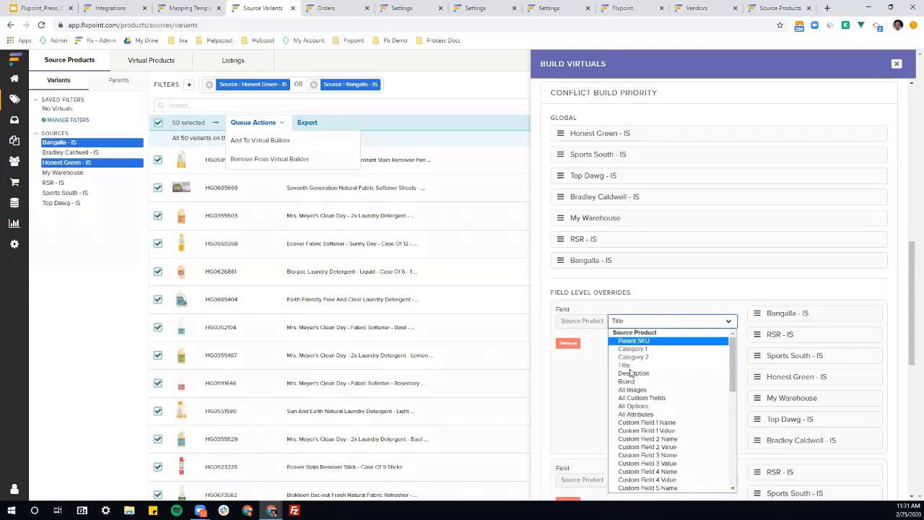
click(659, 296)
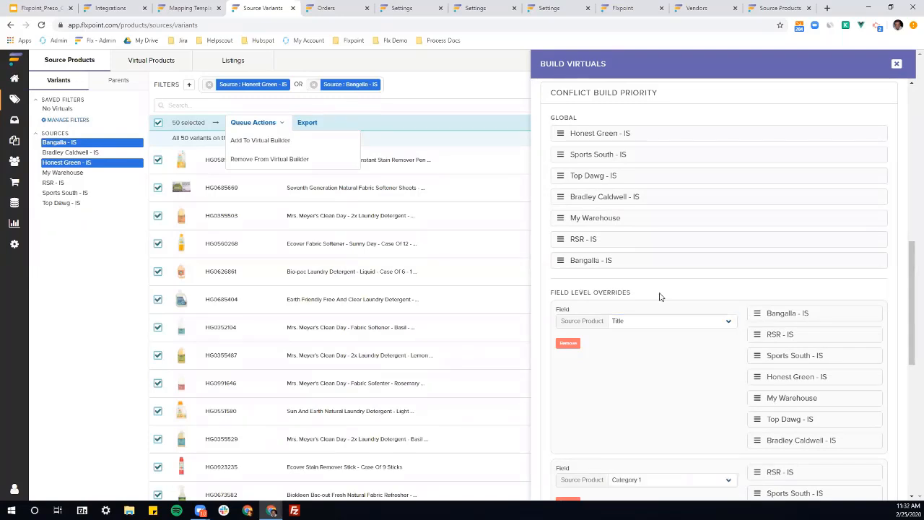
- Check the builder's mapping template section and view the Product Sourcing & Channel Listing slide in the Google Slides presentation
scroll(661, 295, down, 6)
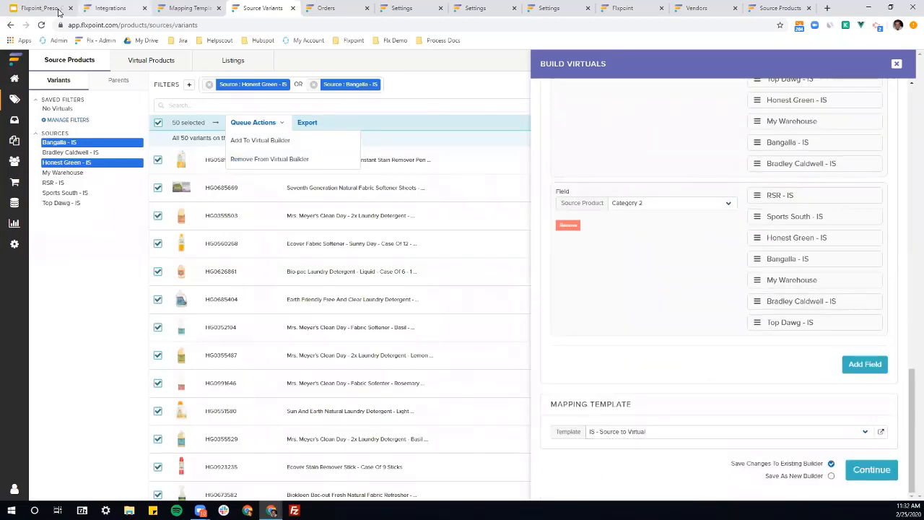
click(60, 12)
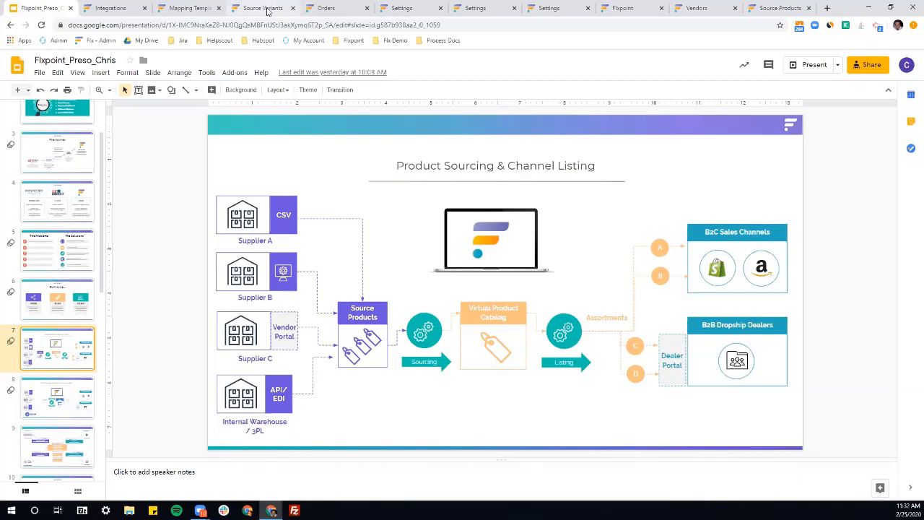
click(261, 8)
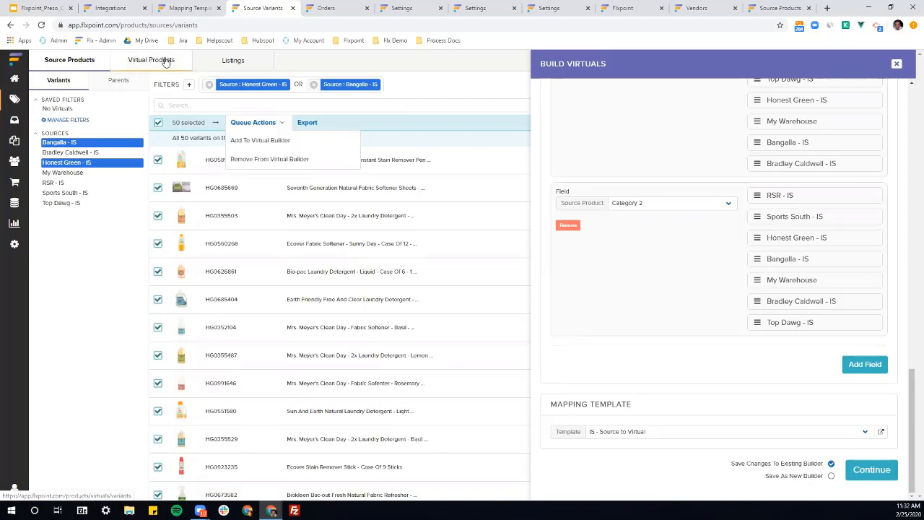
- In the Get Source Products mapping template, enable rules for the Title field and start a new conditional rule
click(186, 11)
scroll(378, 298, down, 3)
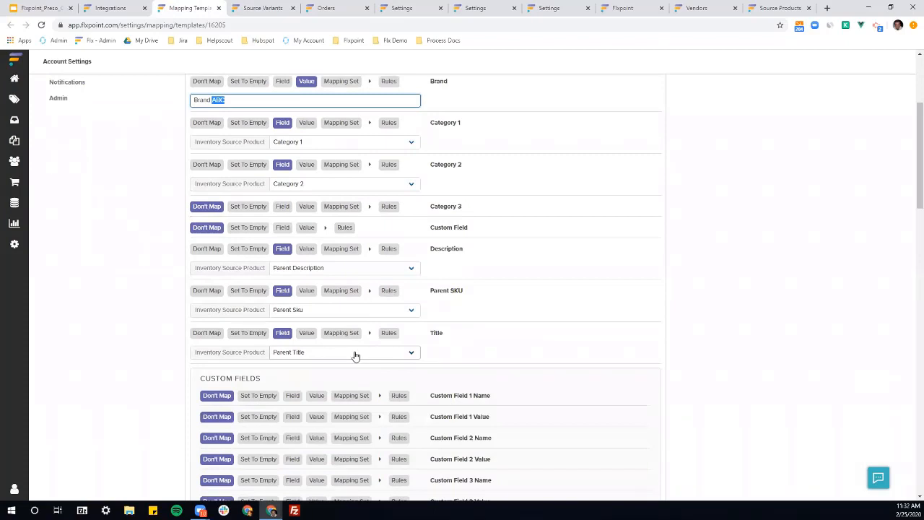
click(387, 333)
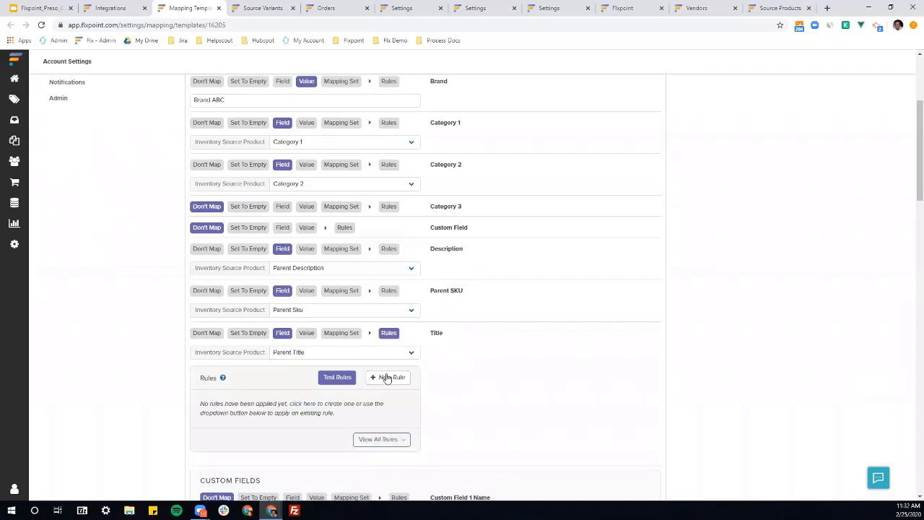
click(388, 376)
click(584, 379)
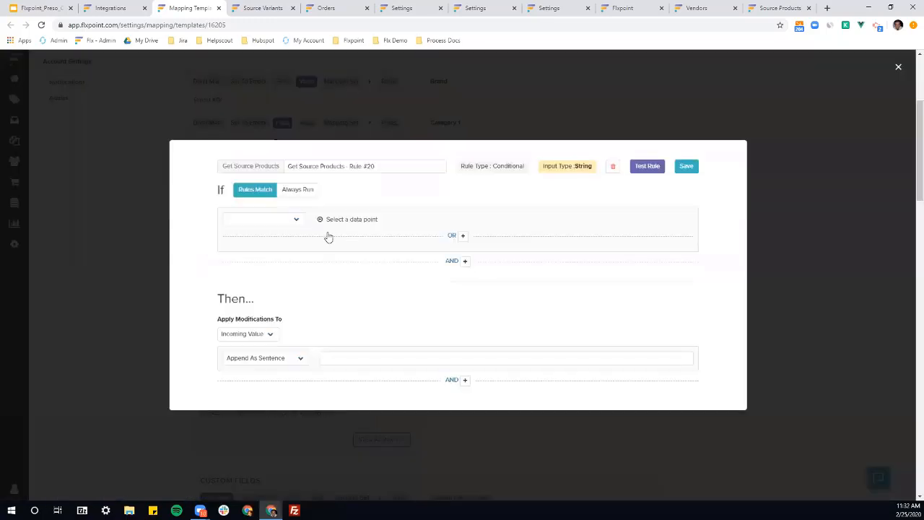
- Set the Title rule to always run and postfix the incoming value with "- UPC #"
click(292, 190)
click(288, 304)
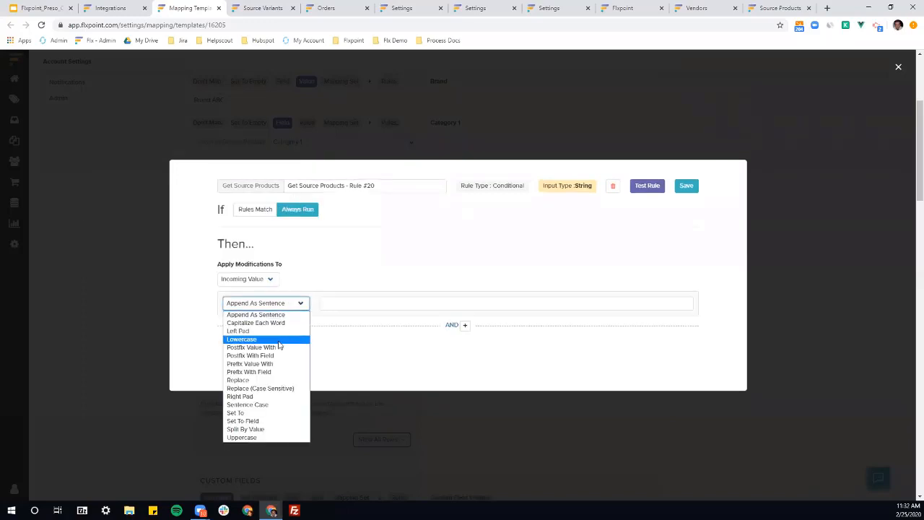
click(277, 347)
click(345, 311)
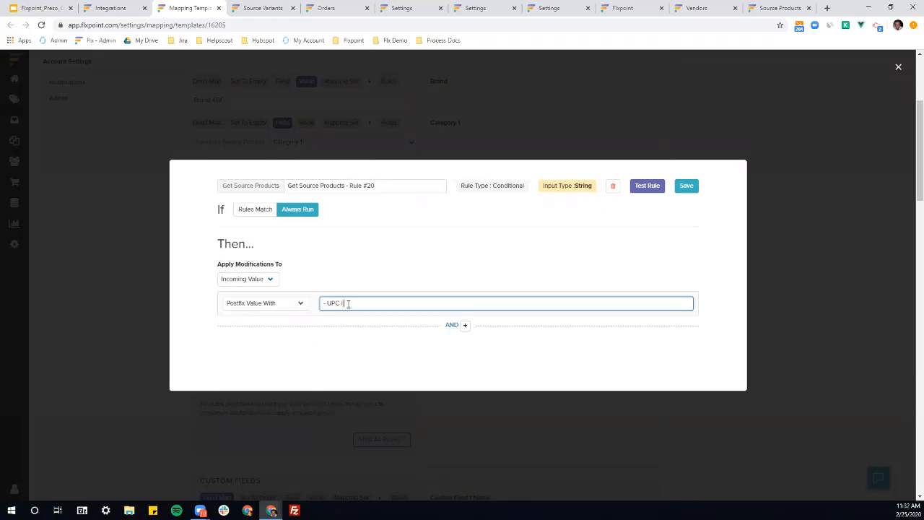
- Add a second modification to the Title rule: Postfix With Field, using the Inventory Source Variant UPC
click(451, 327)
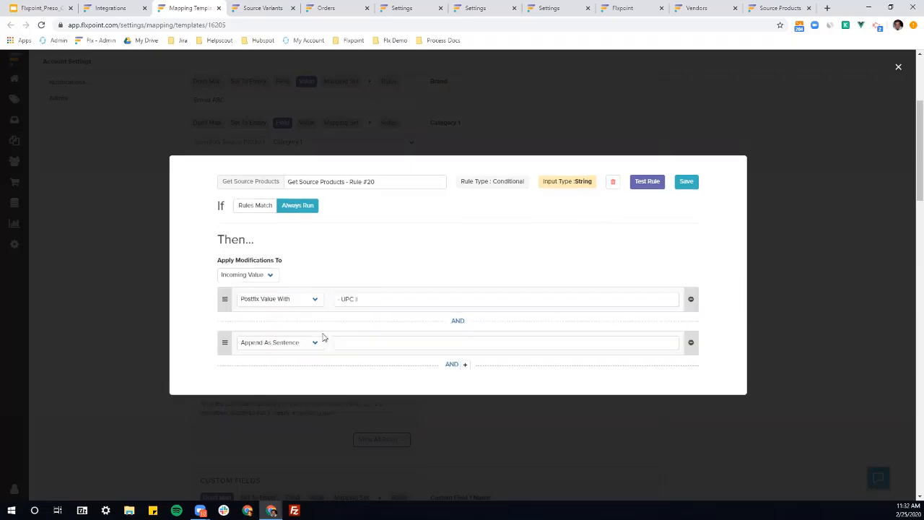
click(309, 344)
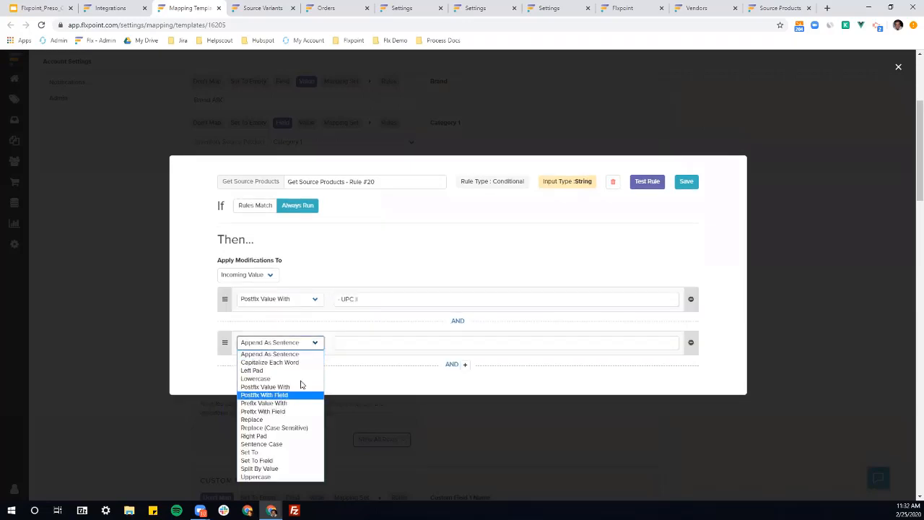
click(288, 394)
click(351, 344)
scroll(372, 296, down, 2)
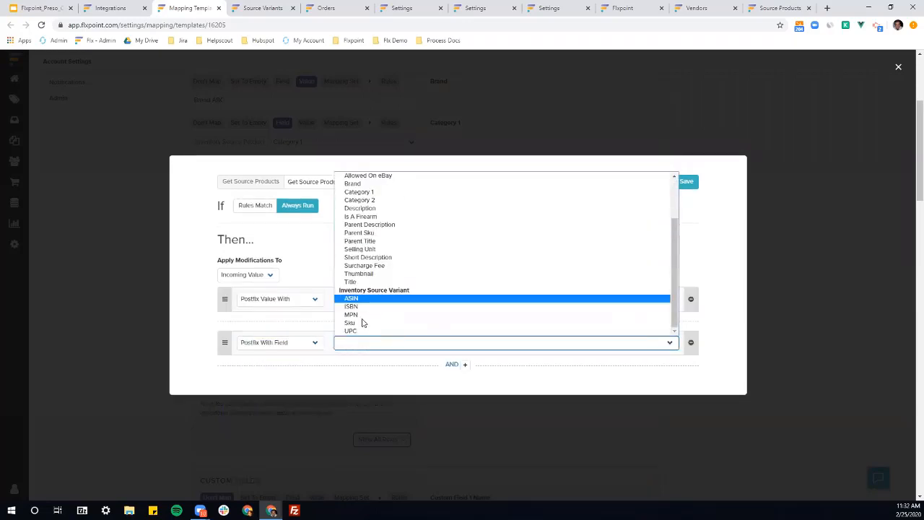
click(359, 329)
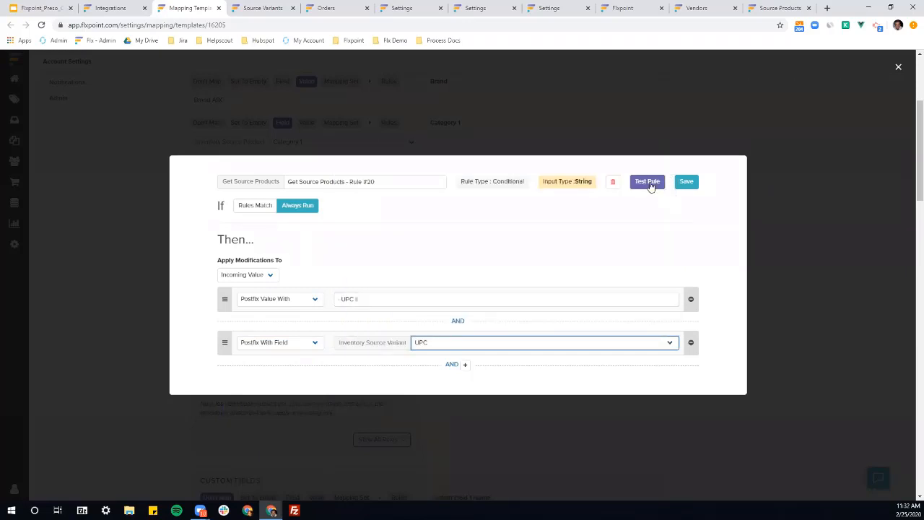
- Test the Title rule with UPC 123 and incoming value "Title", inspect the new value, and leave the rule editor without saving
click(648, 182)
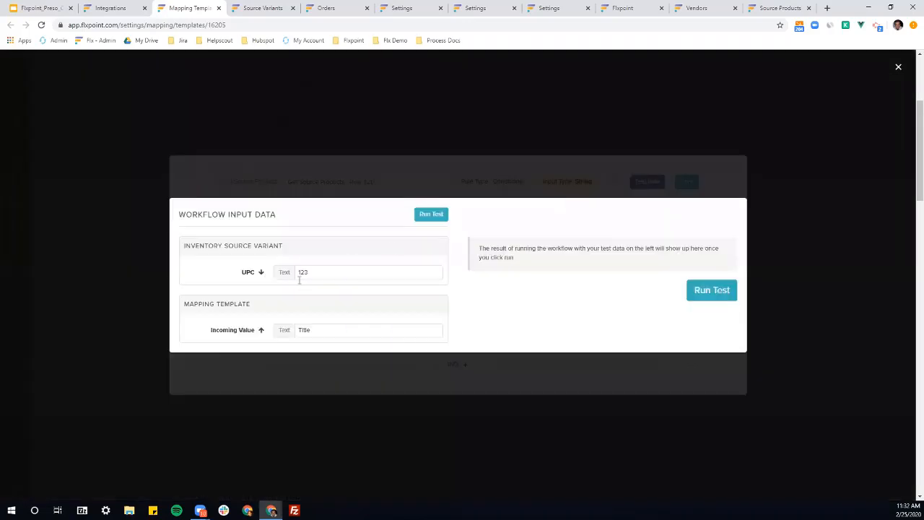
click(300, 272)
click(304, 329)
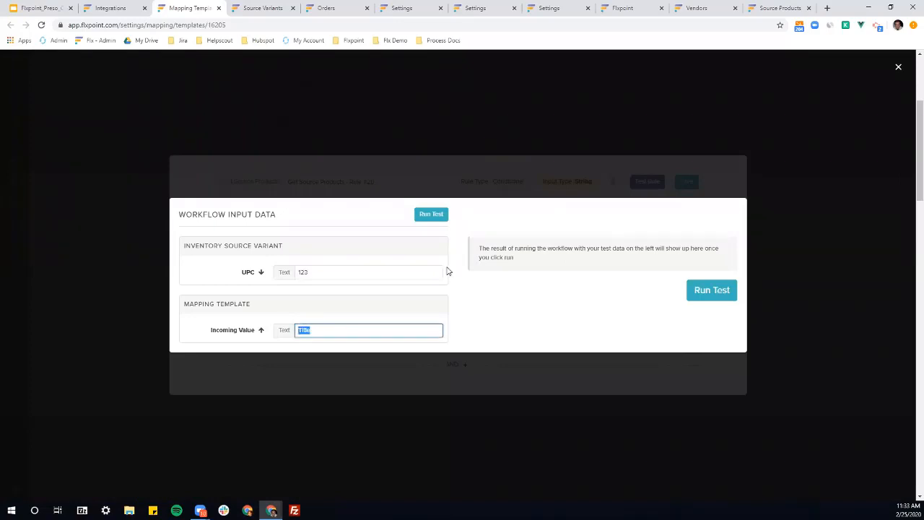
click(433, 215)
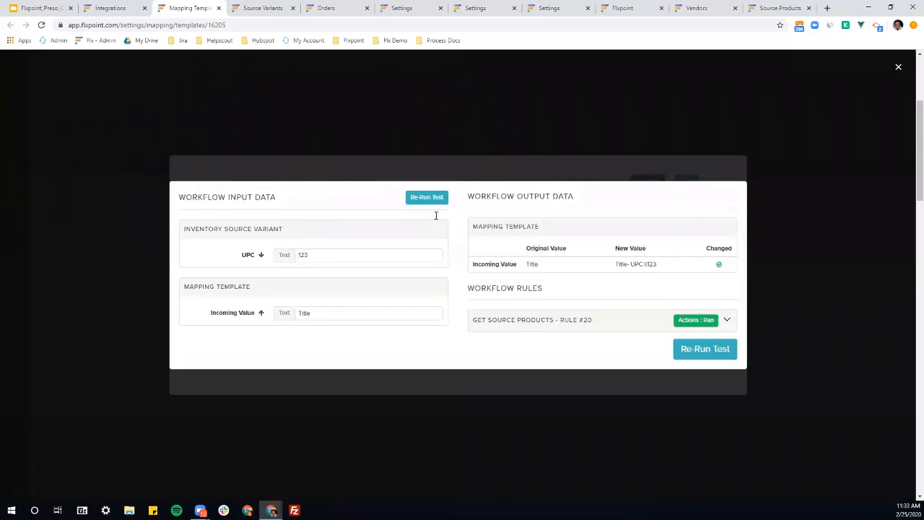
double_click(620, 264)
double_click(637, 264)
double_click(651, 264)
click(799, 303)
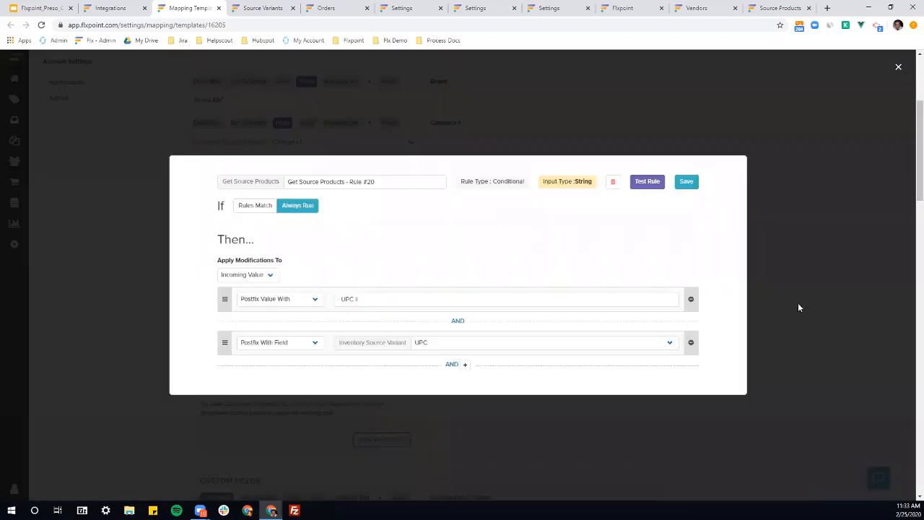
click(798, 308)
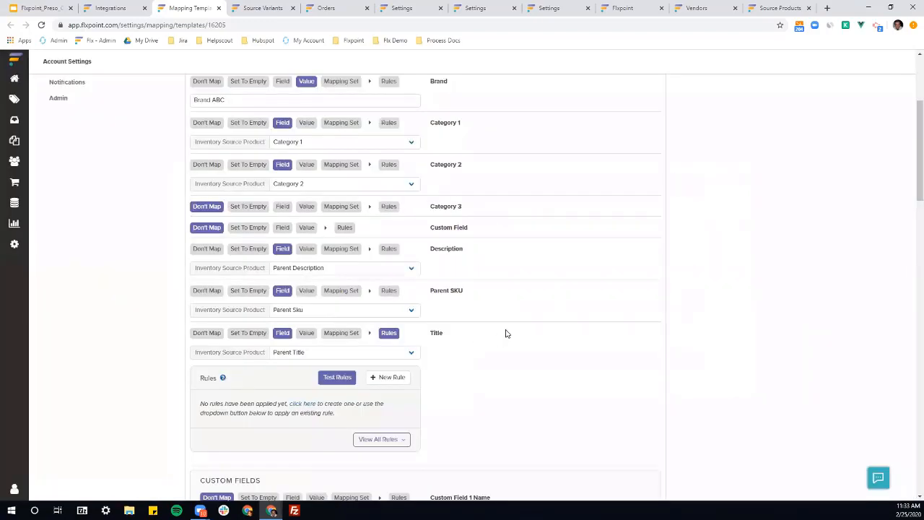
- Examine the source product, custom field and source variant mappings throughout the mapping template
scroll(505, 333, up, 3)
scroll(505, 332, down, 3)
scroll(505, 334, down, 7)
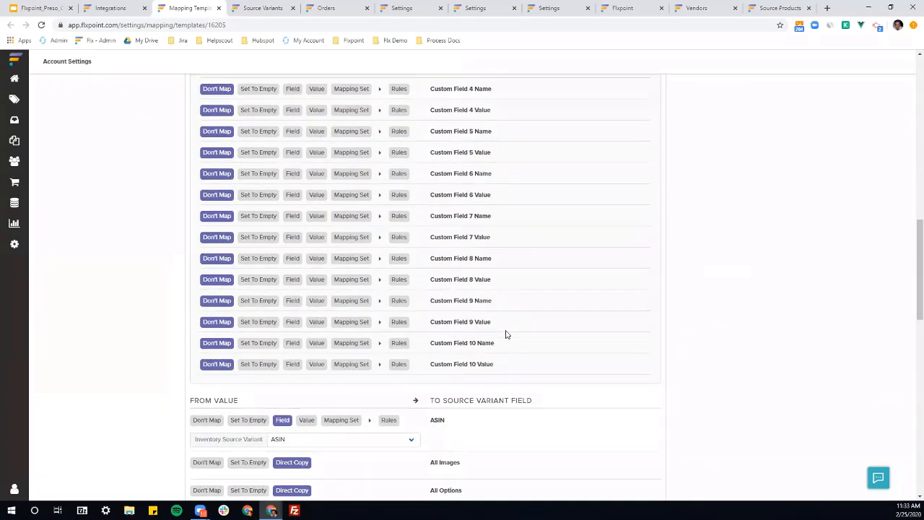
scroll(506, 334, down, 5)
scroll(505, 334, down, 1)
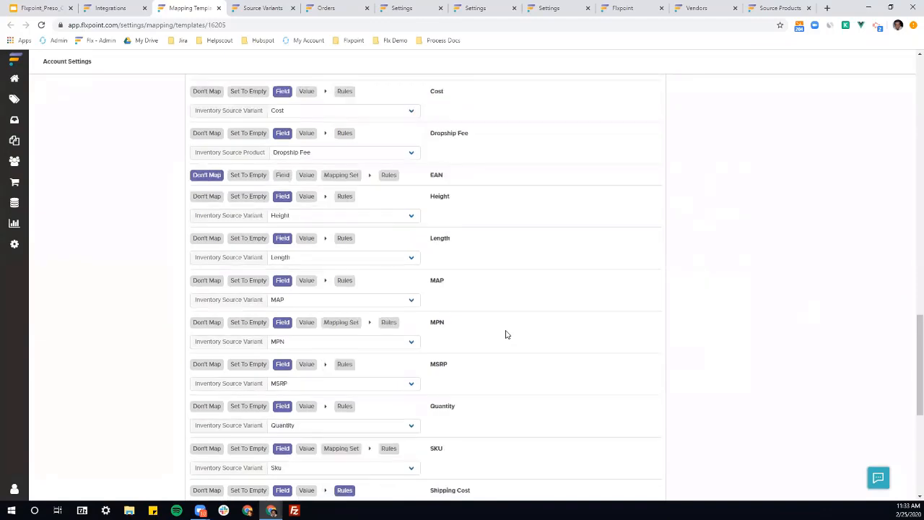
scroll(505, 332, up, 12)
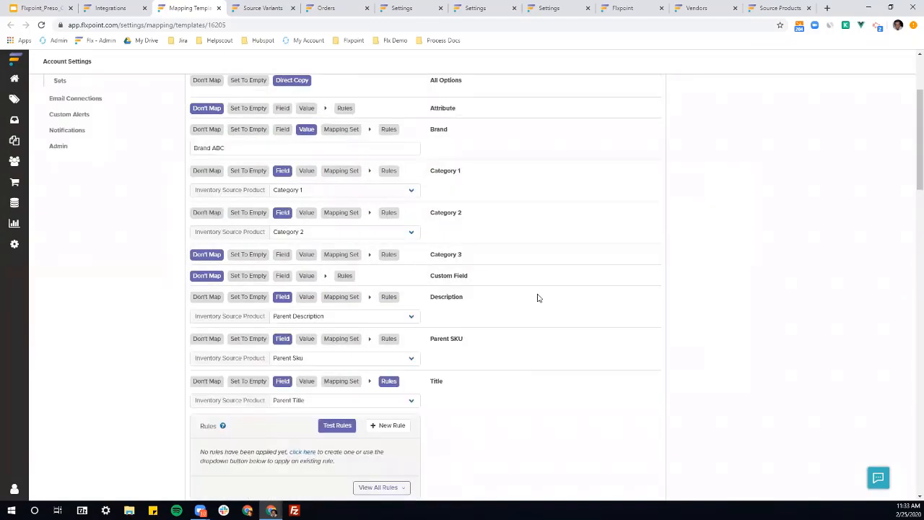
scroll(537, 297, up, 2)
- Close the virtual builder without continuing and show the virtual product variants under the Laundry Products saved filter
key(ctrl+Tab)
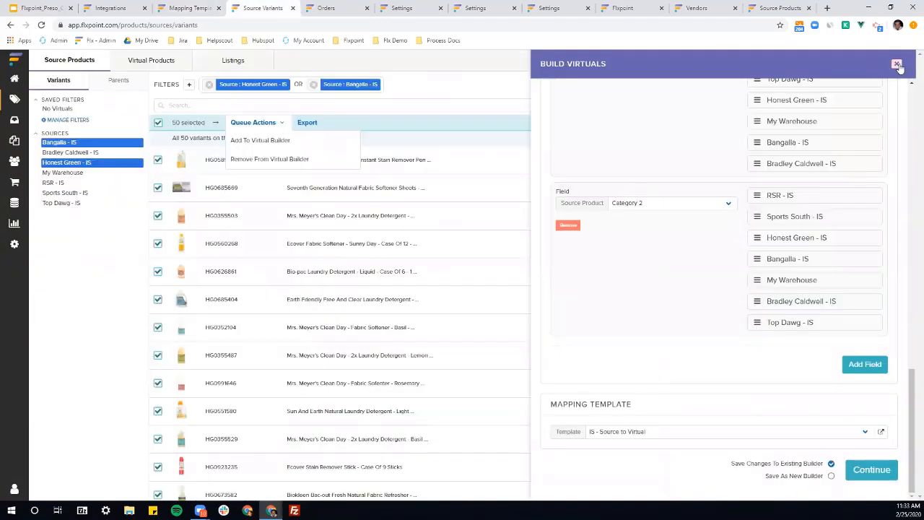
click(896, 64)
click(166, 62)
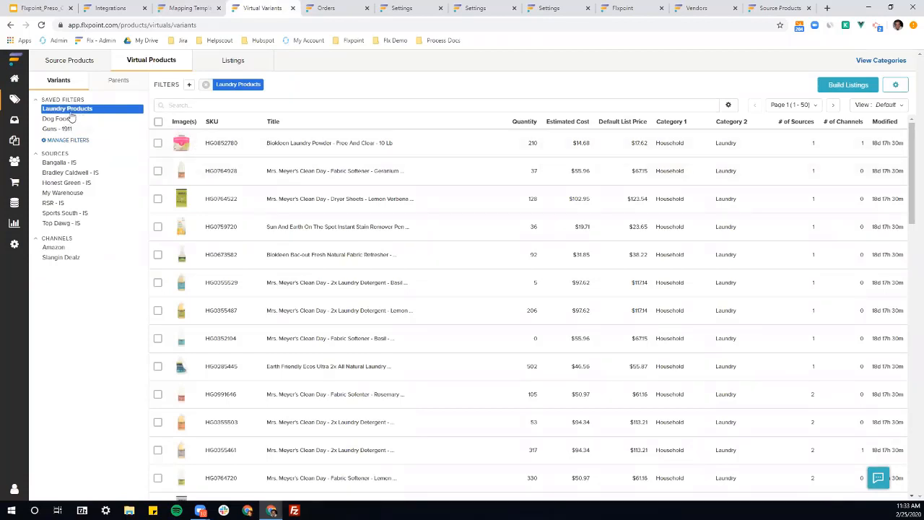
- Add a filter for virtual variants whose # Of Source Links is Greater Than 1
click(187, 86)
click(234, 106)
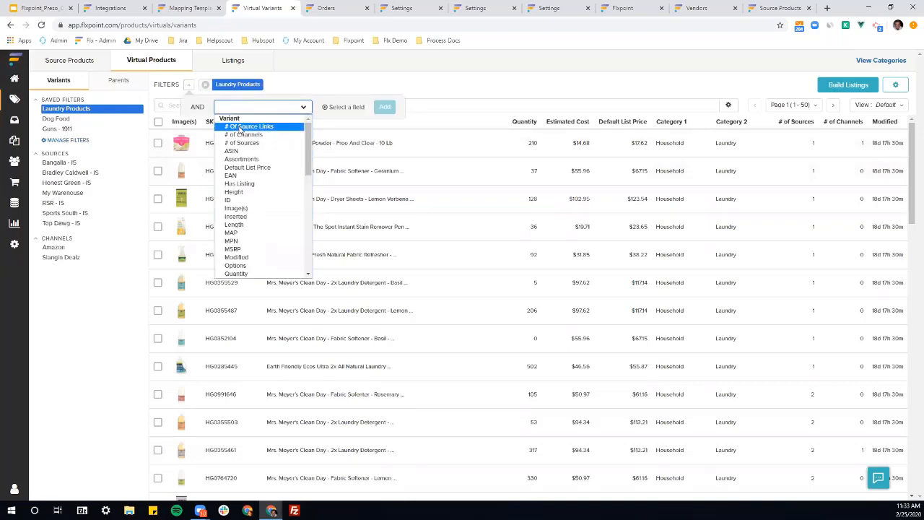
click(241, 129)
click(368, 110)
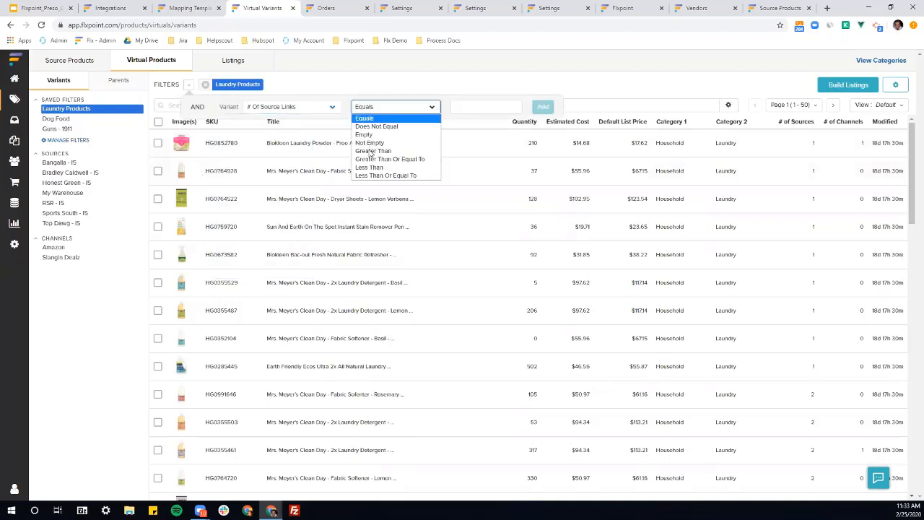
click(371, 152)
click(464, 108)
text(1)
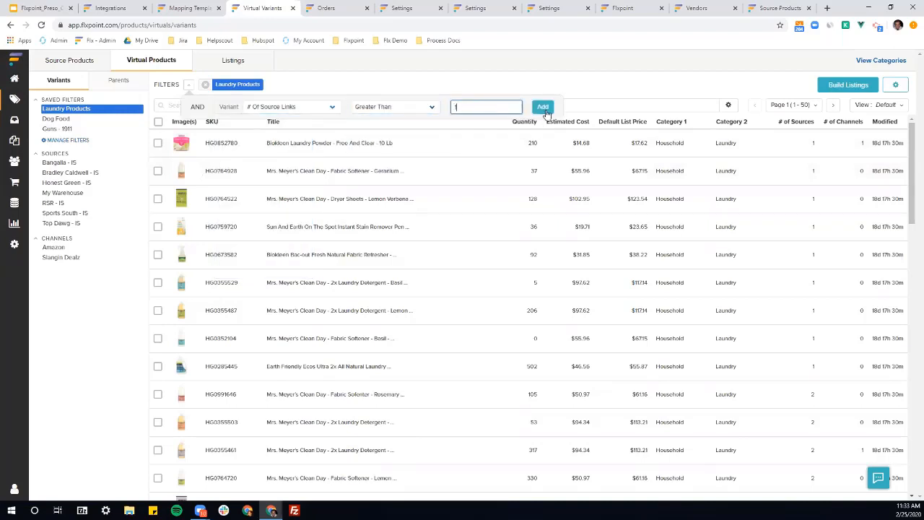
click(543, 107)
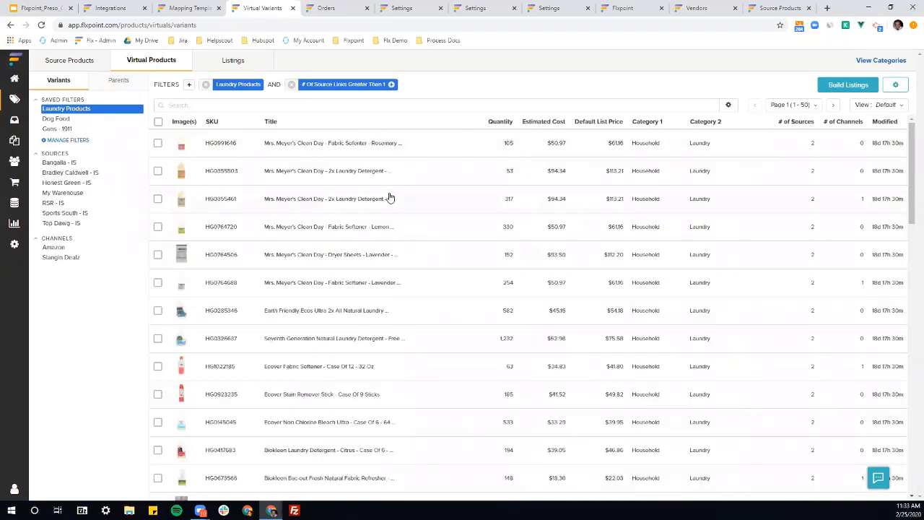
- Open the virtual variant with SKU HG0355461 and examine its source links and listings
click(390, 197)
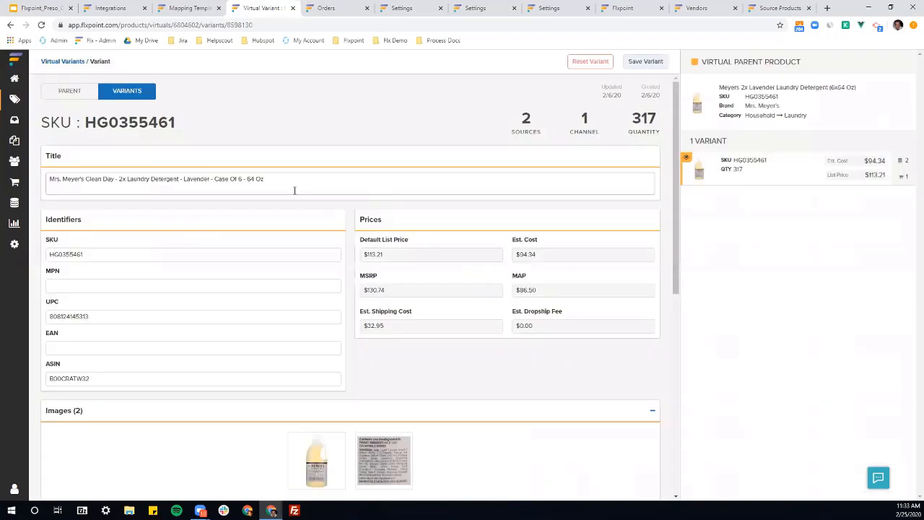
scroll(285, 188, down, 5)
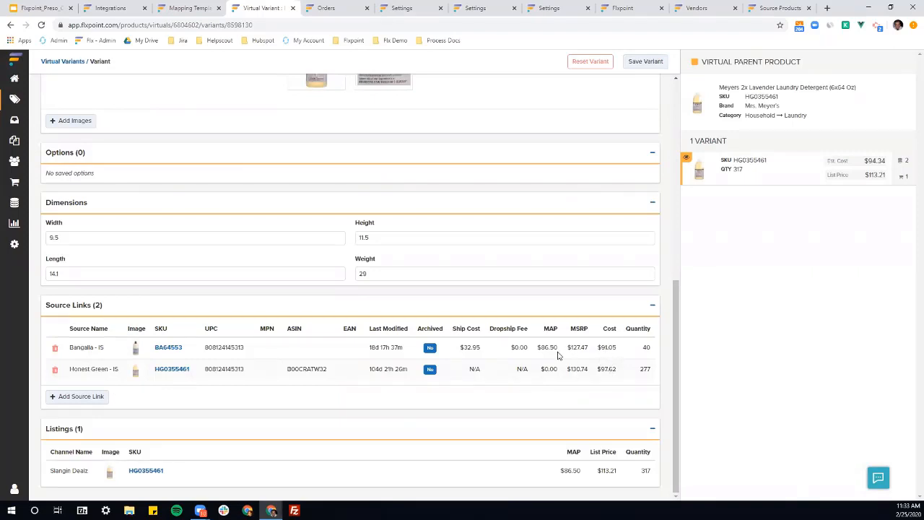
- Inspect the shipping cost and dropship fee of the Bangalla - IS source link and return to the virtual variants list
drag(528, 347, 511, 347)
double_click(472, 347)
click(73, 63)
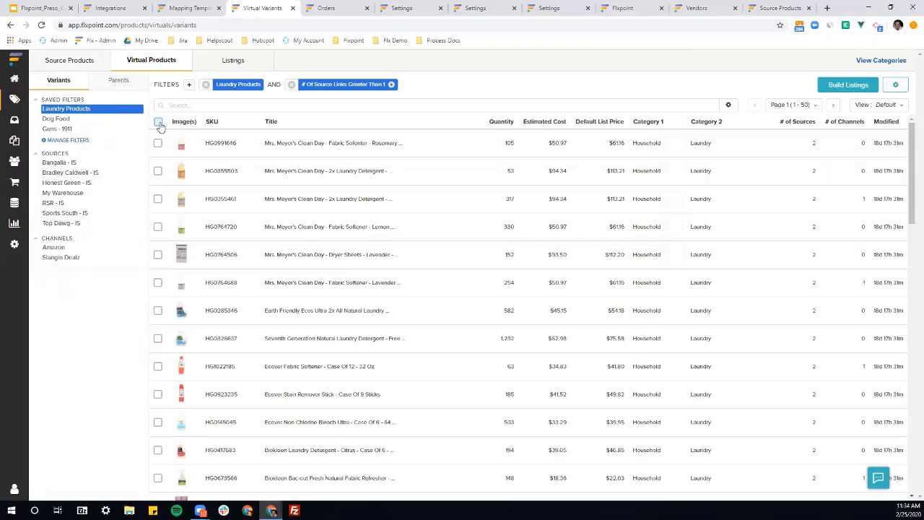
- Select all virtual variants on the page to view their queue actions, and open the listing builder for the Slangin Dealz channel
click(158, 122)
click(252, 124)
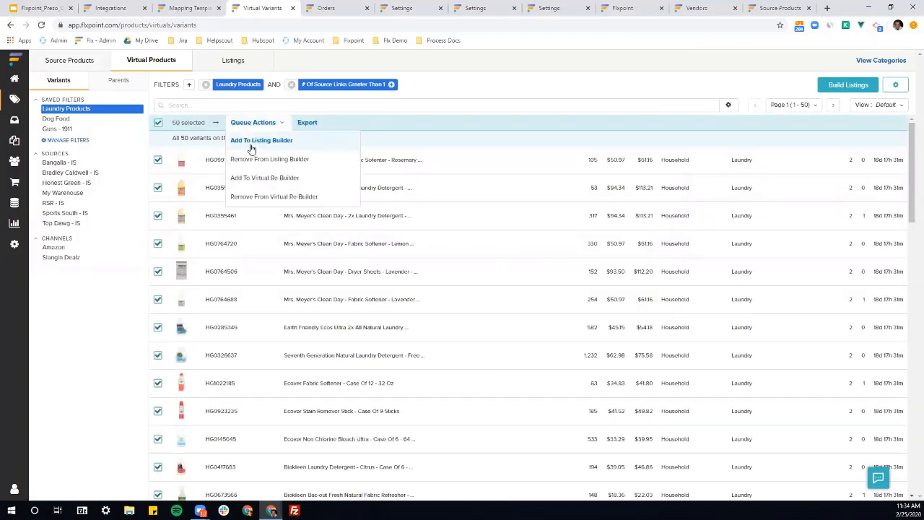
click(864, 86)
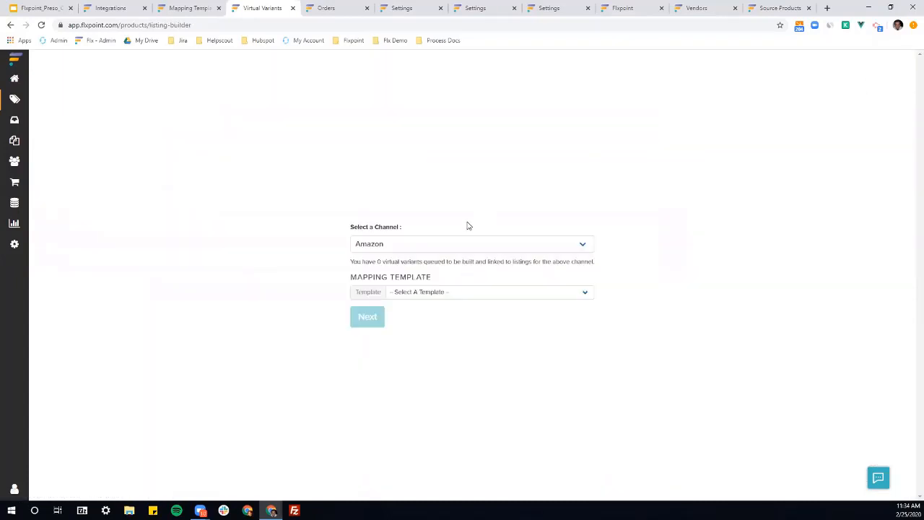
click(392, 245)
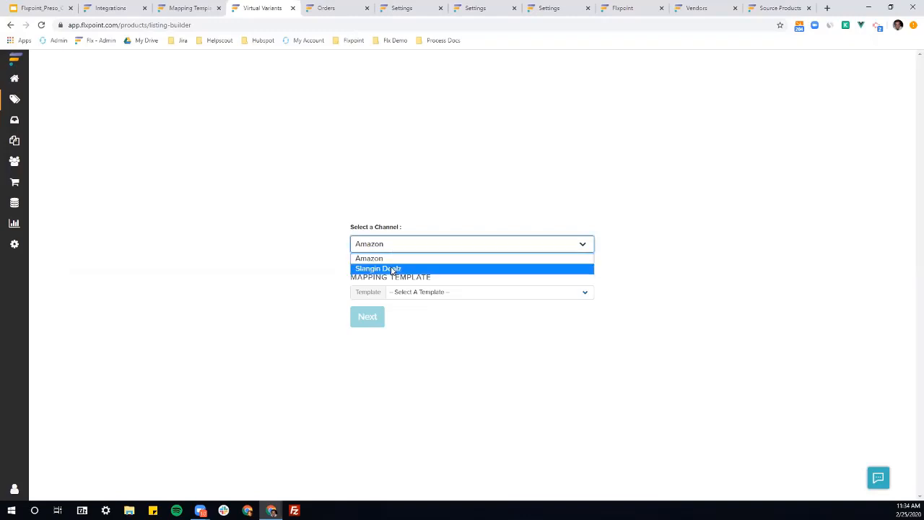
click(392, 268)
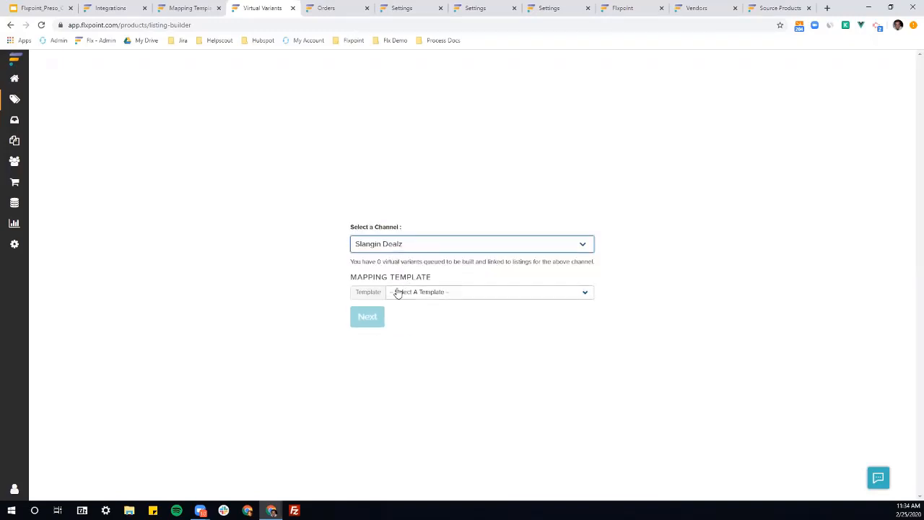
- Switch to Google Slides to review the Product Sourcing & Channel Listing diagram and bring up the Flxpoint orders list
click(35, 9)
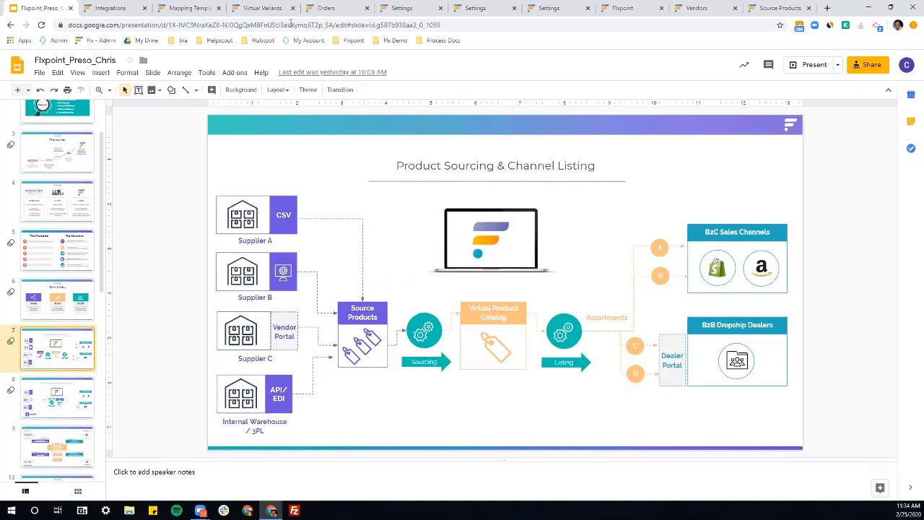
key(ctrl+3)
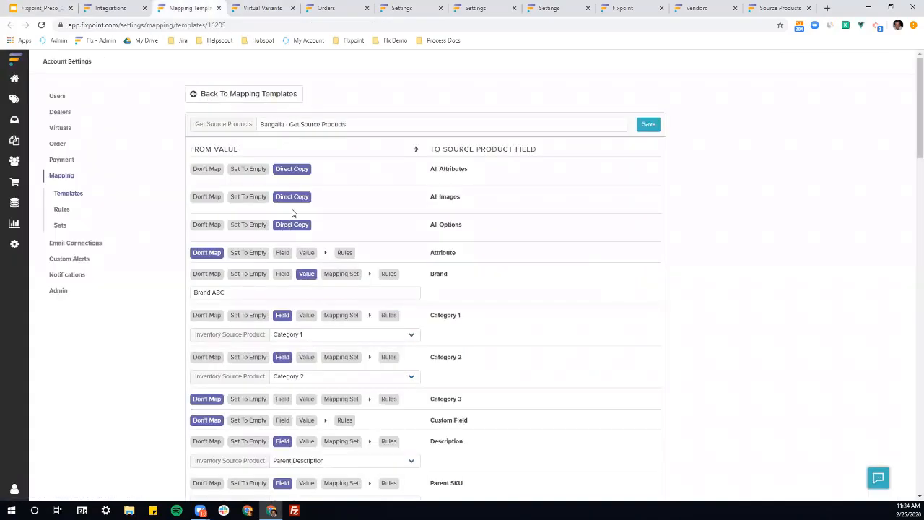
key(ctrl+1)
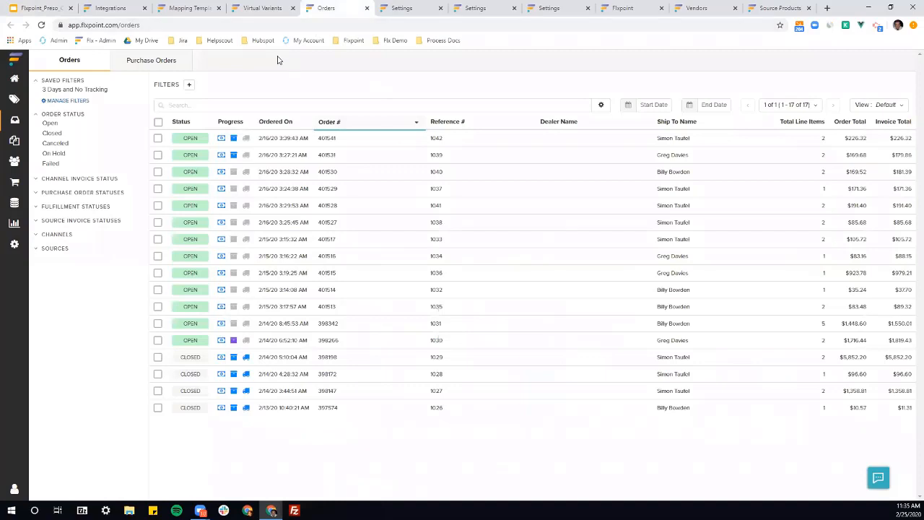
- Preview the 3 Days and No Tracking saved filter and the channel and source filter choices on the unfiltered orders list
click(79, 90)
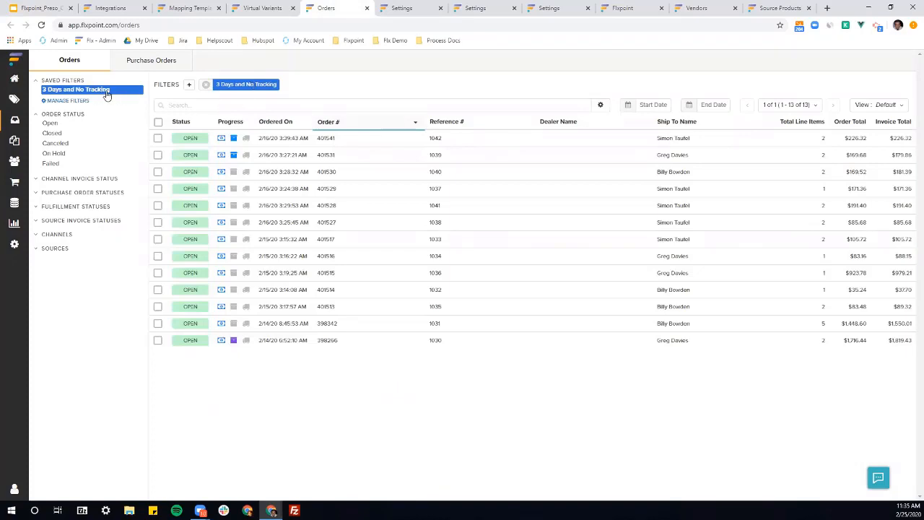
click(205, 86)
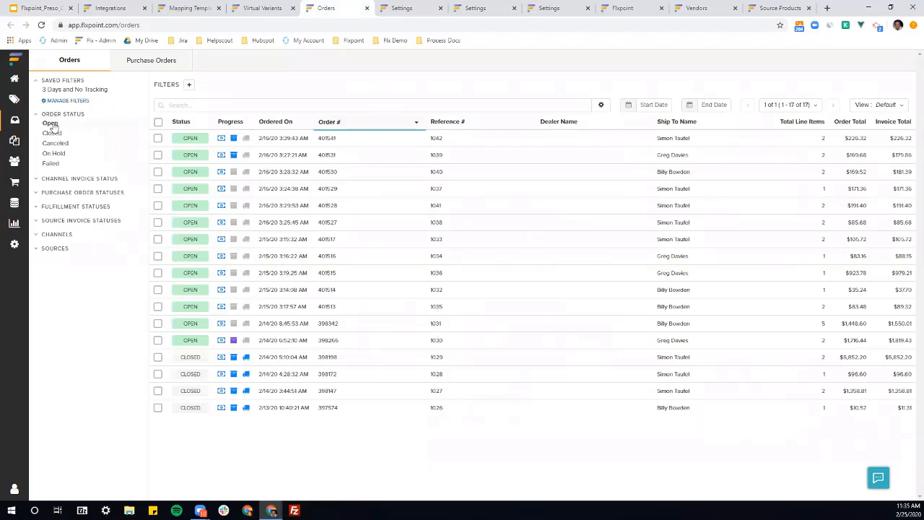
click(35, 235)
click(36, 235)
click(36, 249)
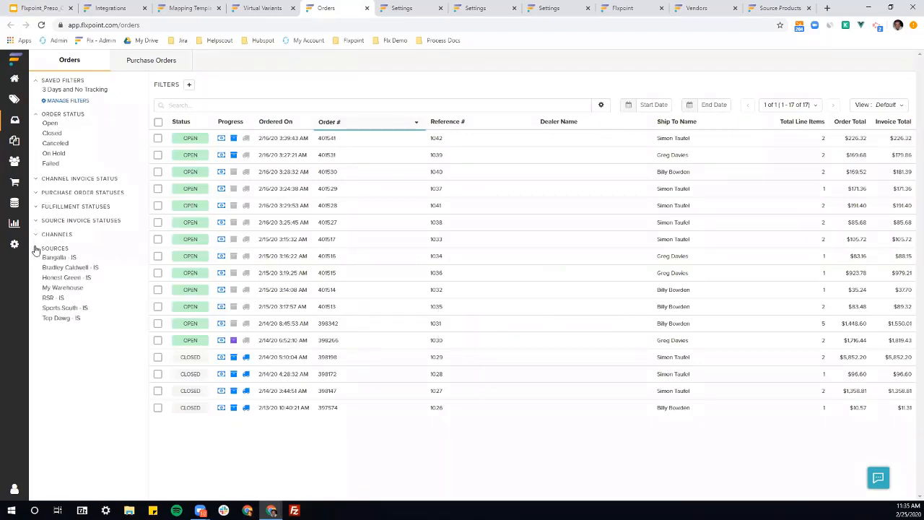
click(36, 249)
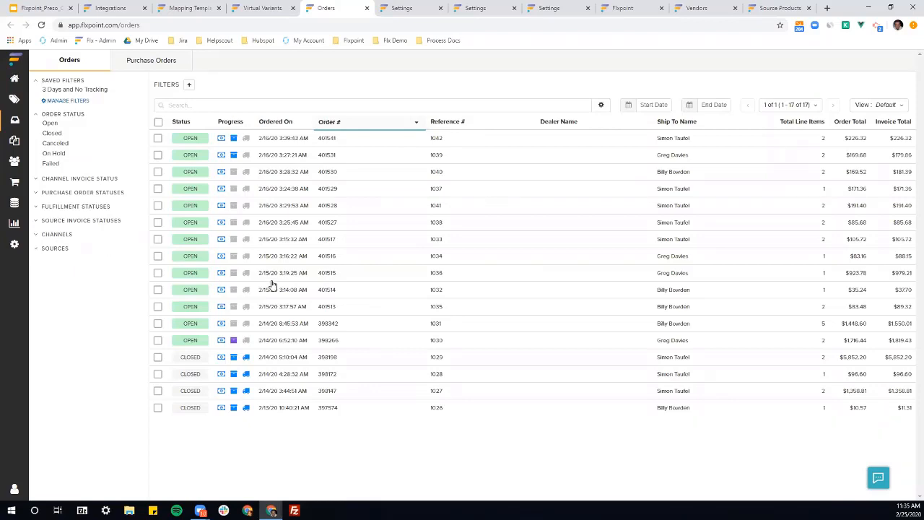
- Open the closed order placed 2/14/20 at 4:28:32 AM and examine the International Orders rule in the order importing workflow
click(394, 375)
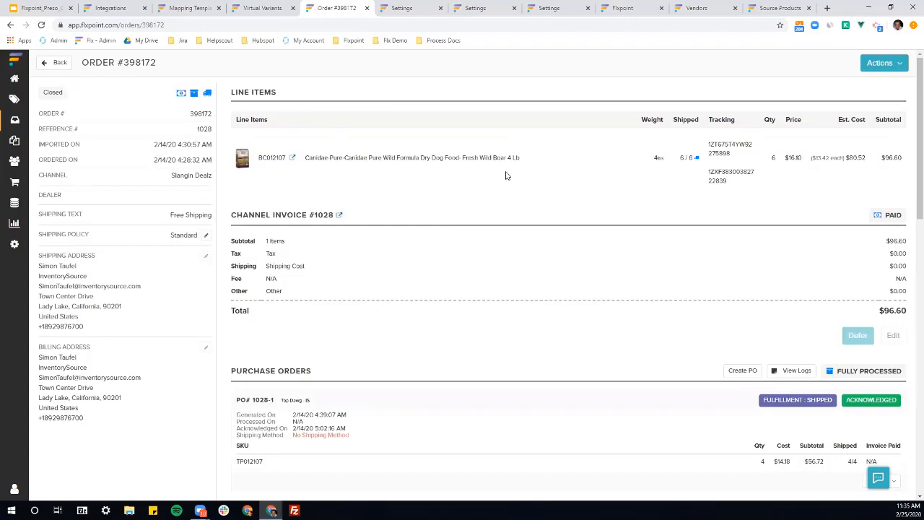
click(404, 9)
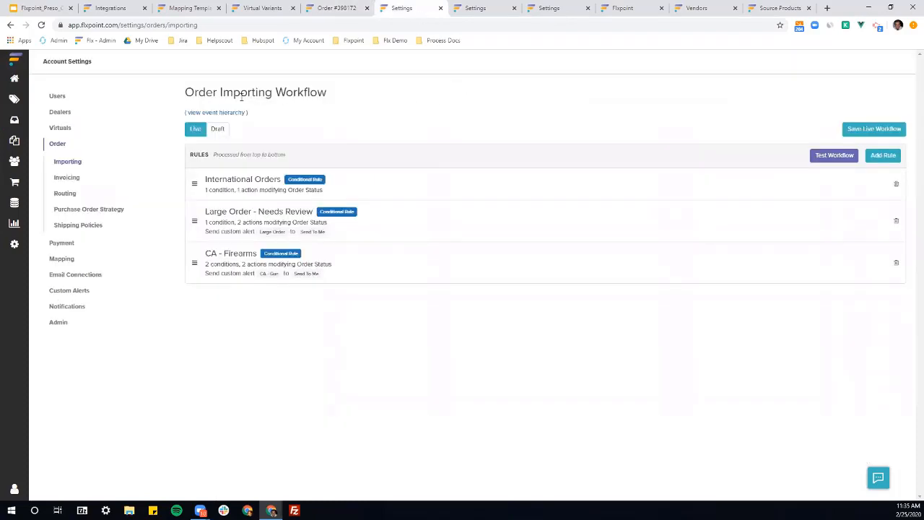
click(396, 185)
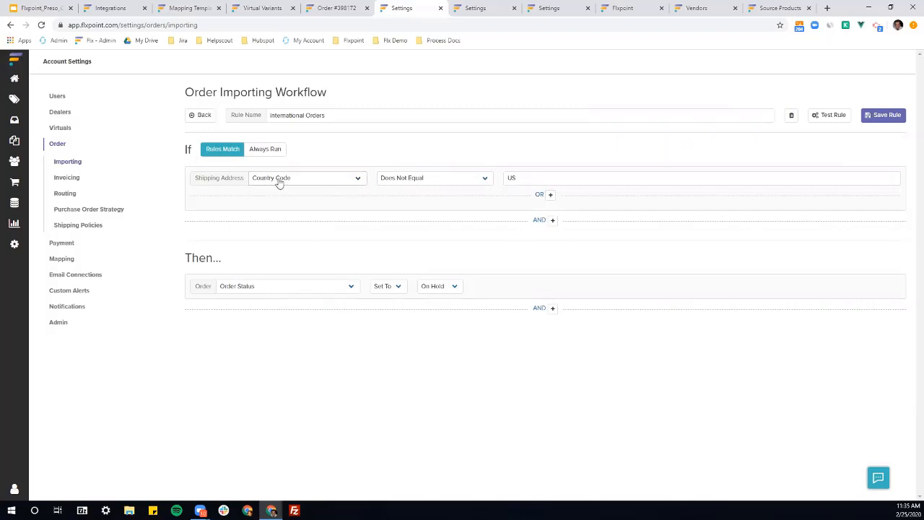
click(280, 183)
click(361, 181)
click(201, 116)
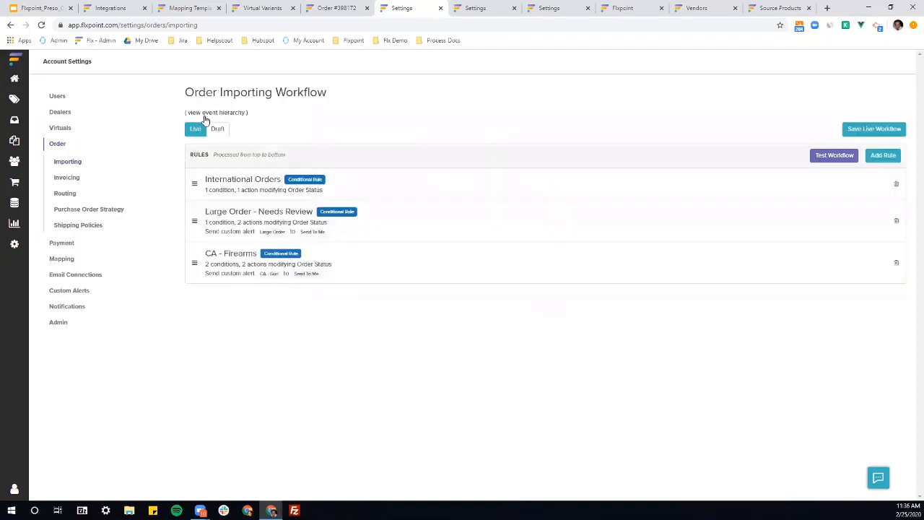
- Examine the Large Order - Needs Review importing rule and payment capturing Rule #1 alongside the order's channel invoice
click(424, 222)
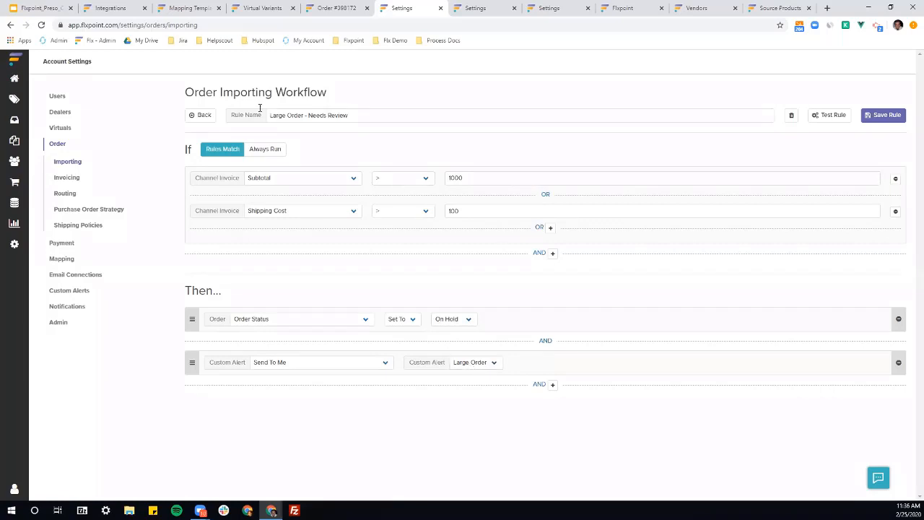
click(337, 8)
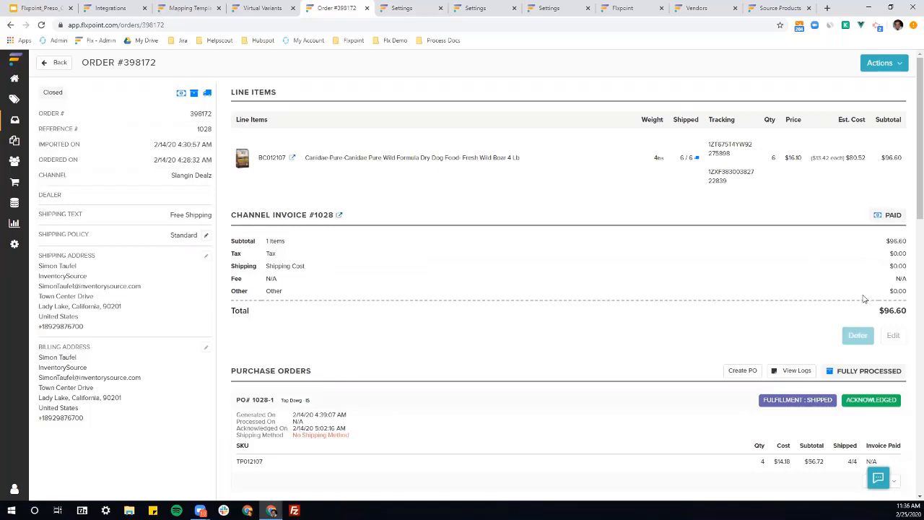
click(476, 9)
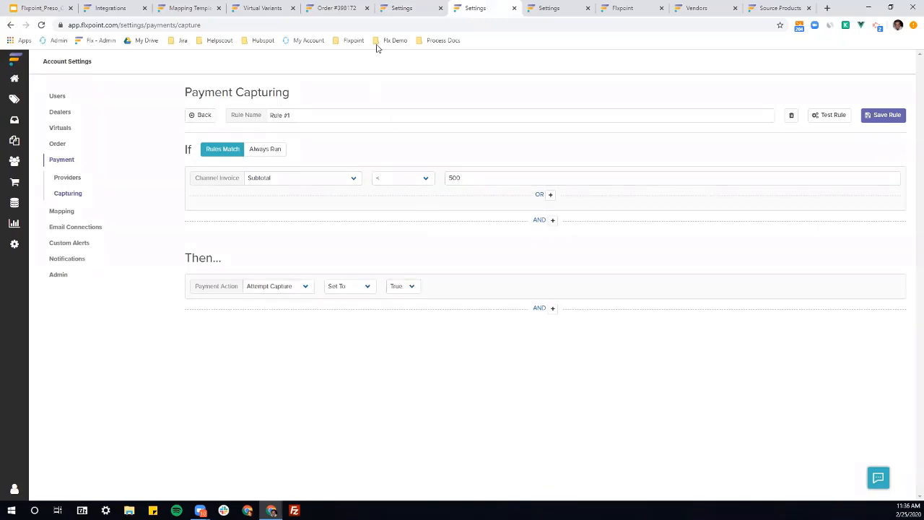
- Return to the open order and examine its purchase orders and fulfillments
click(334, 9)
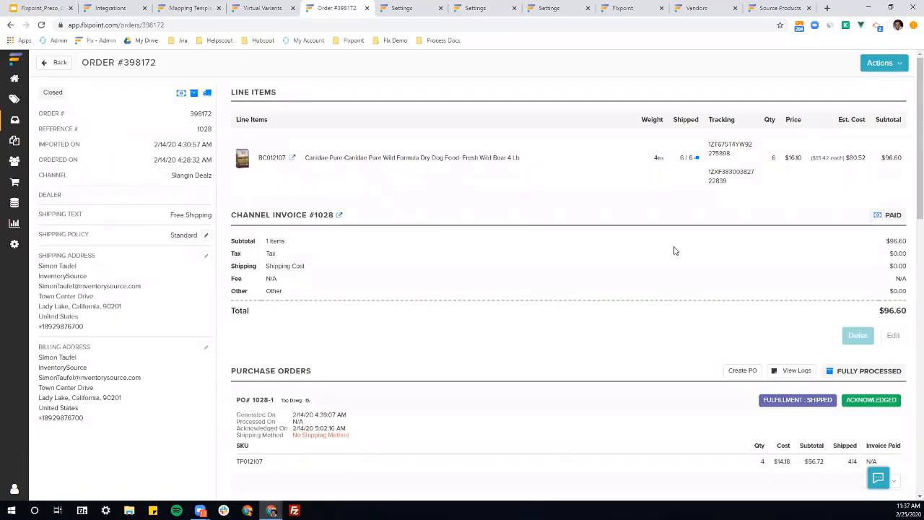
scroll(674, 250, down, 1)
click(548, 8)
key(ctrl+5)
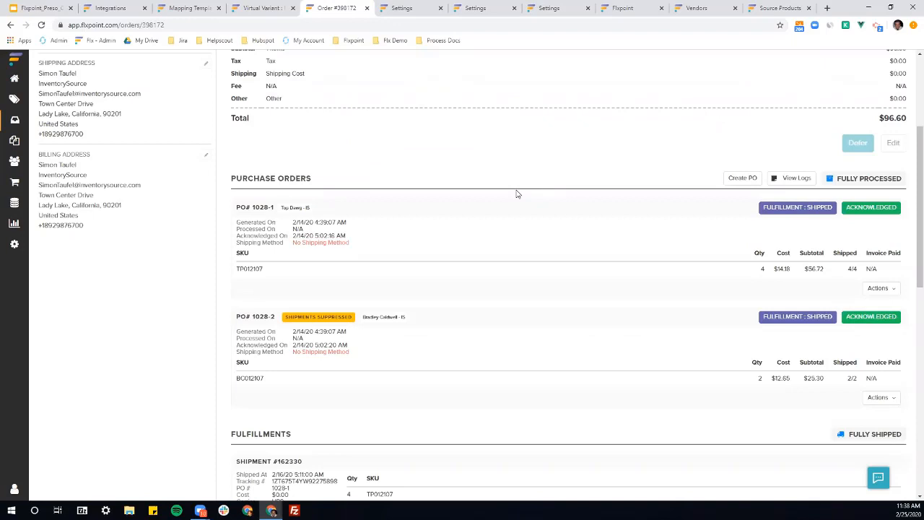
- Open the Default Order Routing Group and review the actions available when an order cannot be routed
click(547, 12)
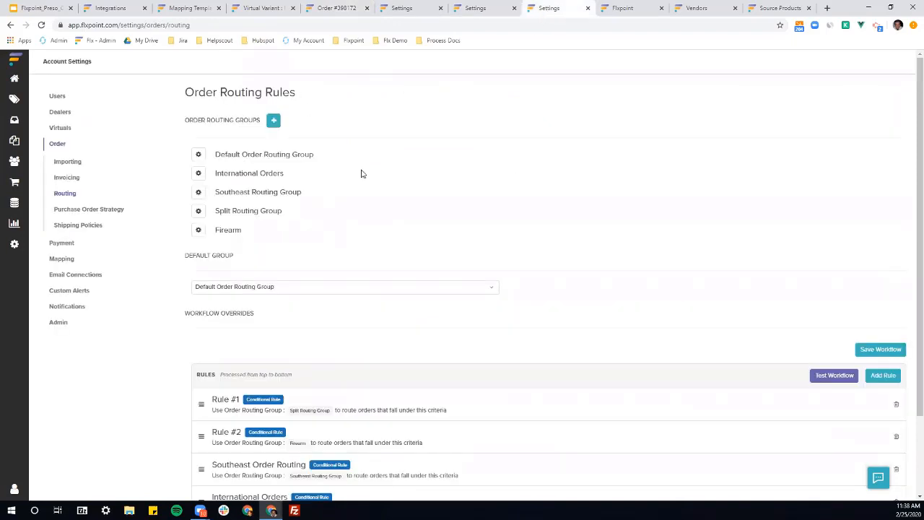
click(197, 154)
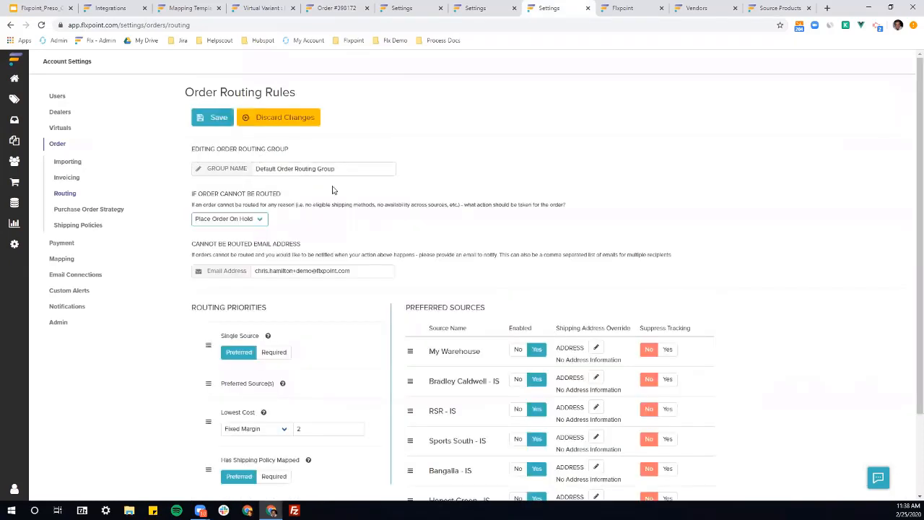
click(260, 220)
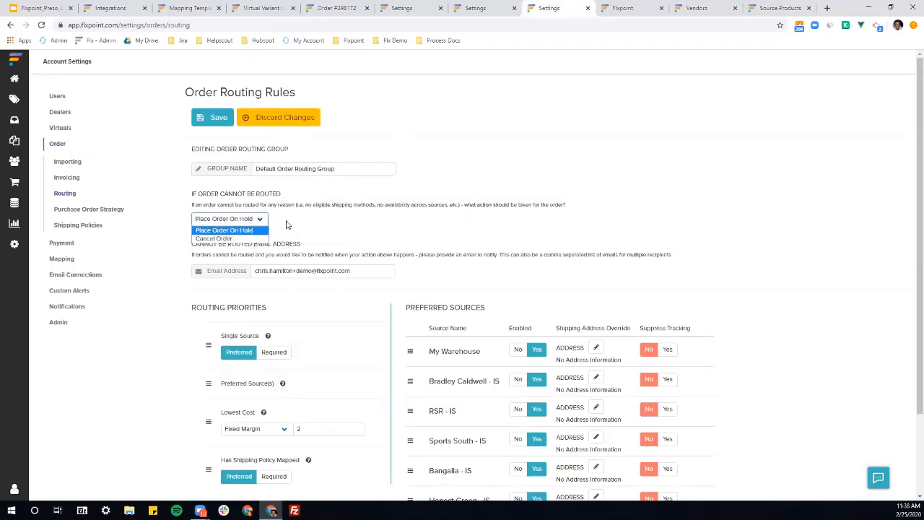
click(286, 224)
scroll(286, 224, down, 1)
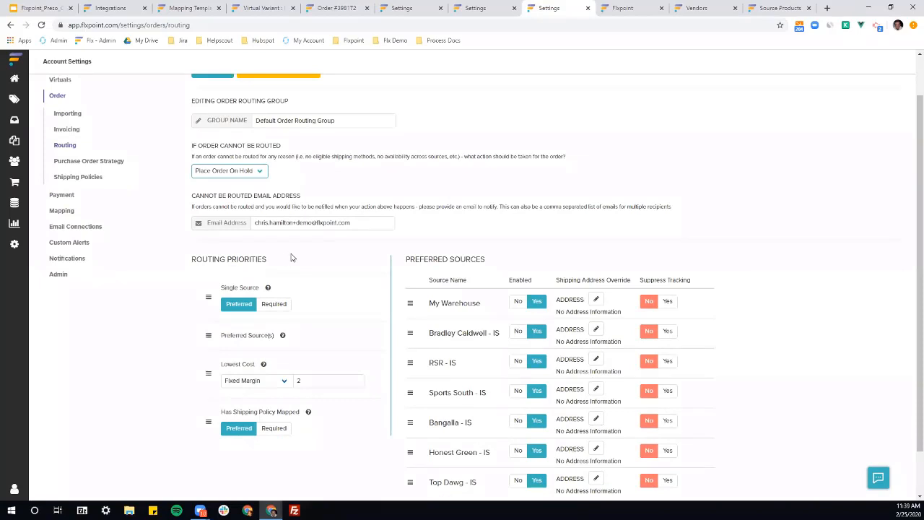
- Try the Required setting for the Single Source routing priority, and restore it to Preferred
mouse_move(266, 288)
click(274, 304)
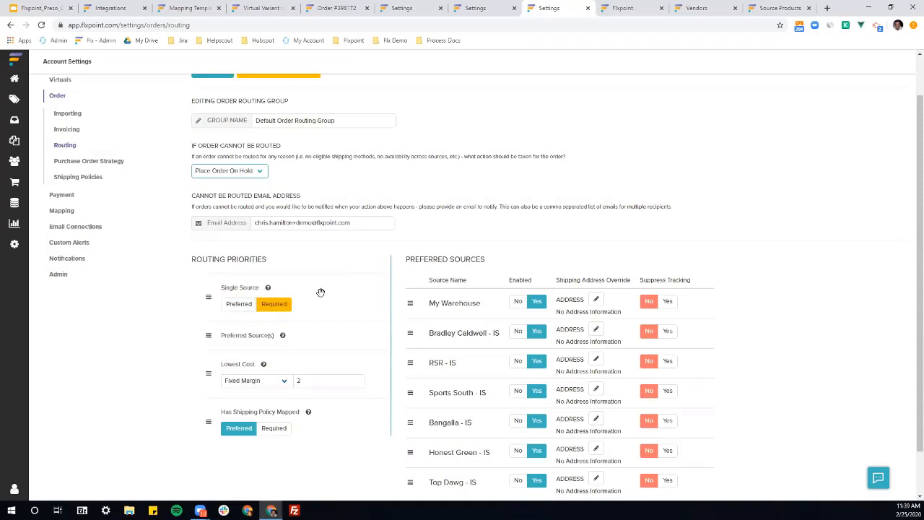
click(254, 176)
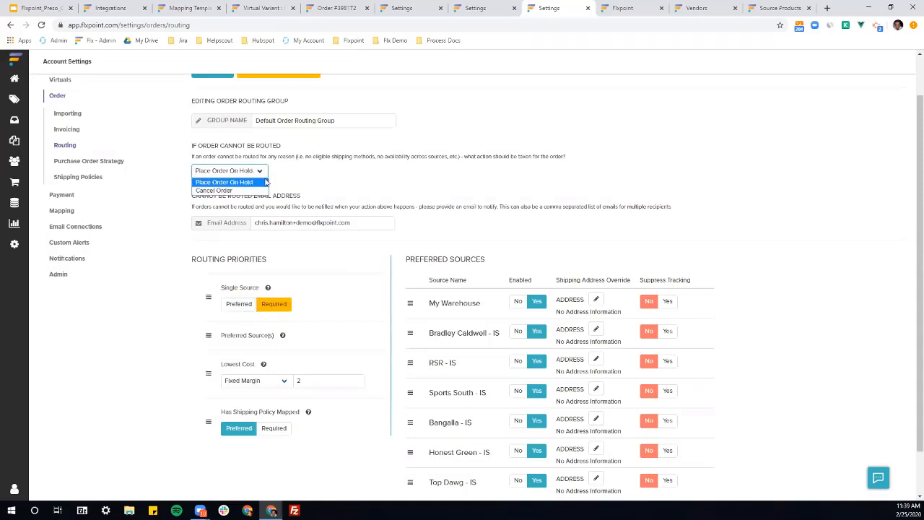
click(289, 171)
click(241, 303)
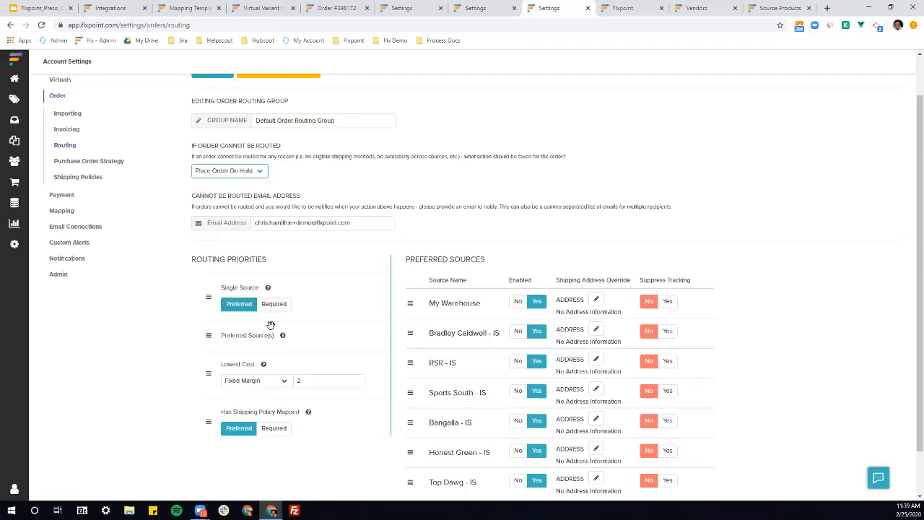
- Read the explanations of the Preferred Source(s) and Lowest Cost routing priorities
mouse_move(281, 337)
scroll(452, 345, down, 2)
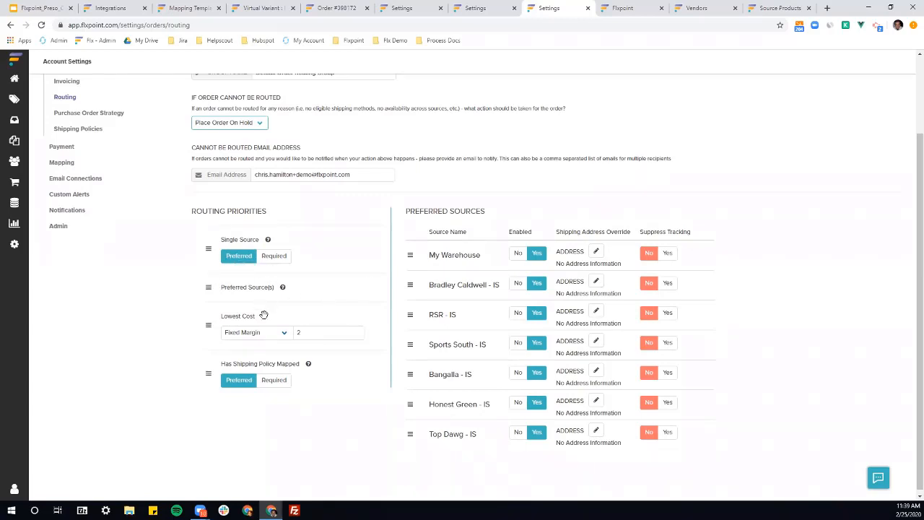
mouse_move(263, 315)
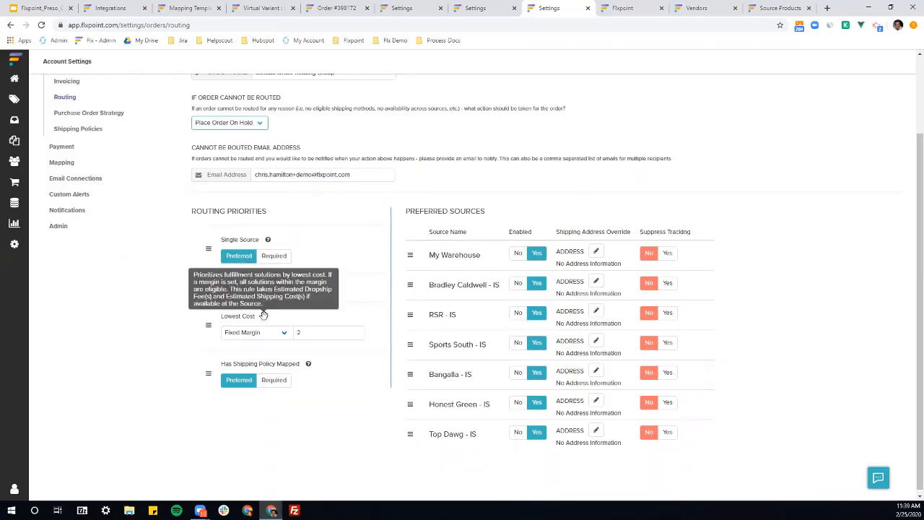
- Compare the costs of the Bangalla - IS and Honest Green - IS source links on virtual variant HG0355461
click(263, 9)
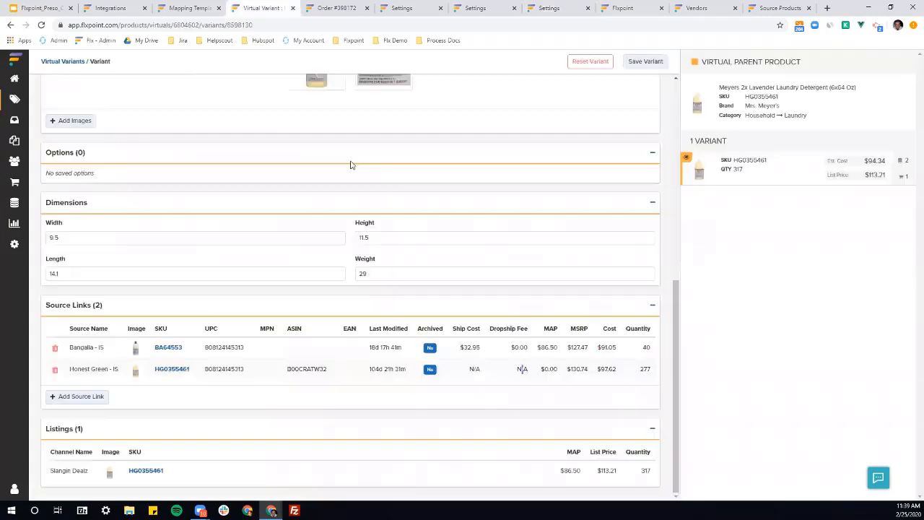
double_click(608, 347)
double_click(607, 369)
- Open the Estimated Dropship Fee settings of the Bangalla - IS source and add a conditional rule
click(109, 8)
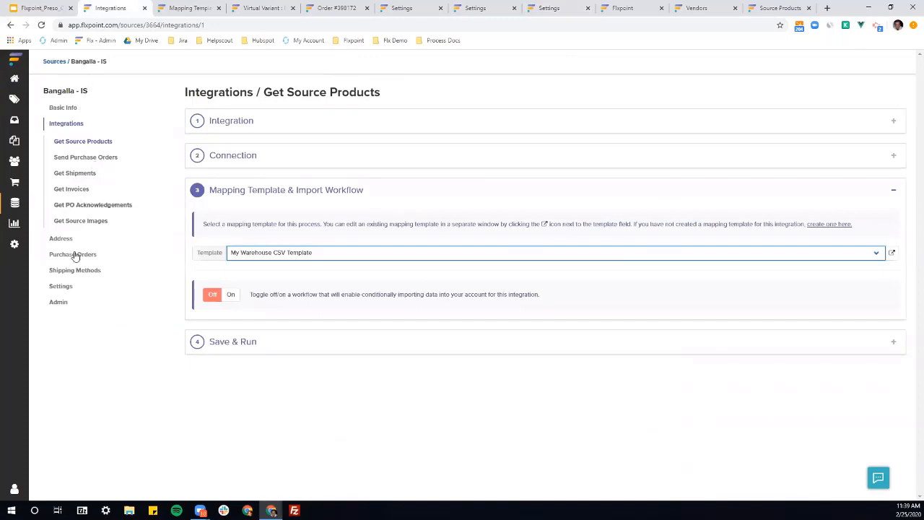
click(75, 256)
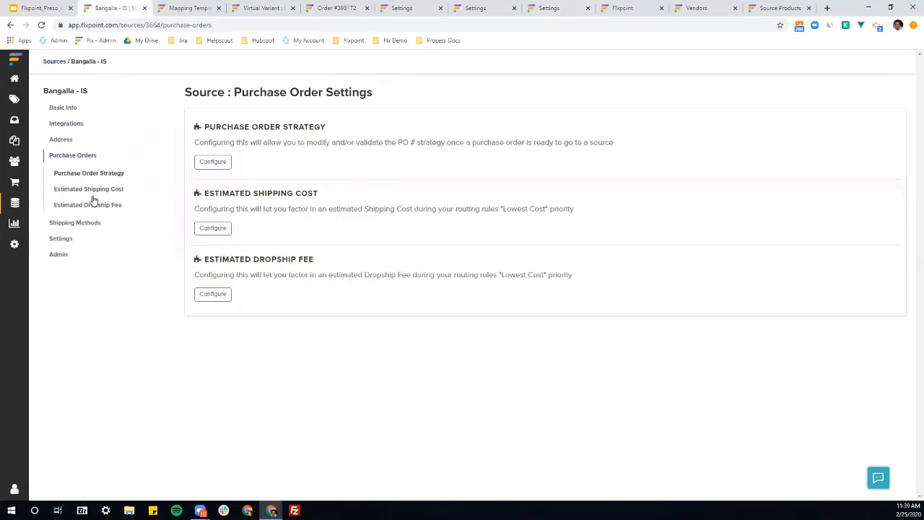
click(92, 205)
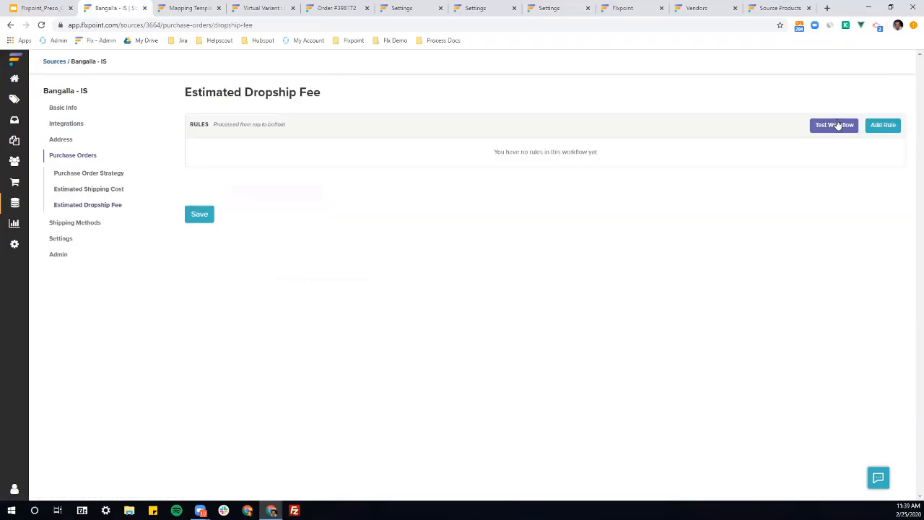
click(892, 128)
click(432, 297)
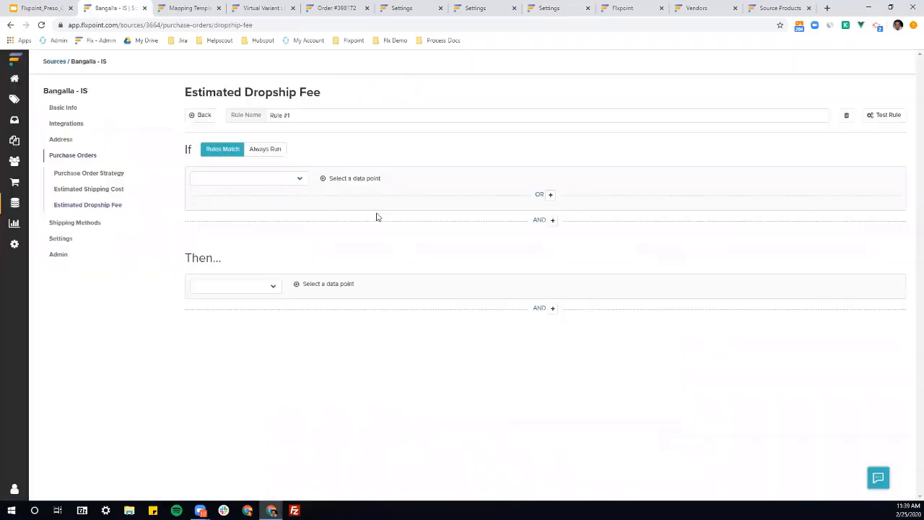
- Set the dropship fee rule's condition to Channel Invoice Subtotal less than 200
click(288, 182)
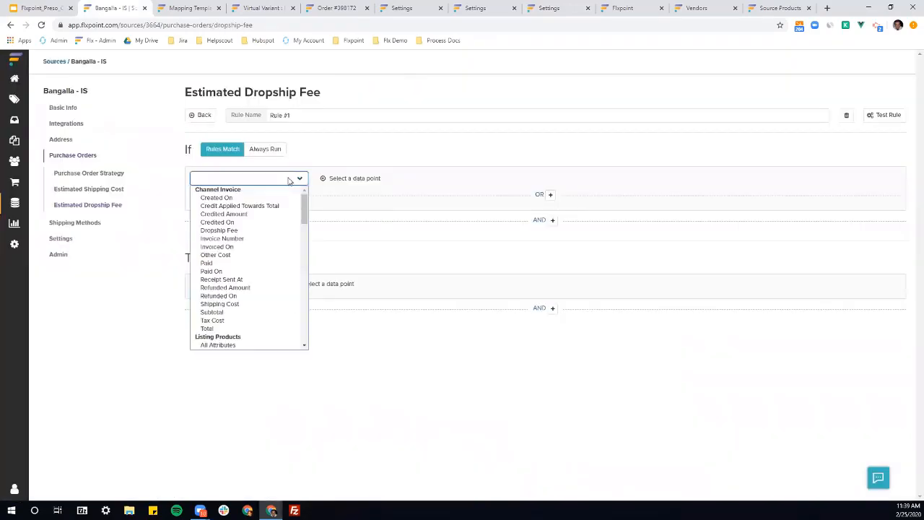
click(253, 311)
click(402, 178)
click(404, 216)
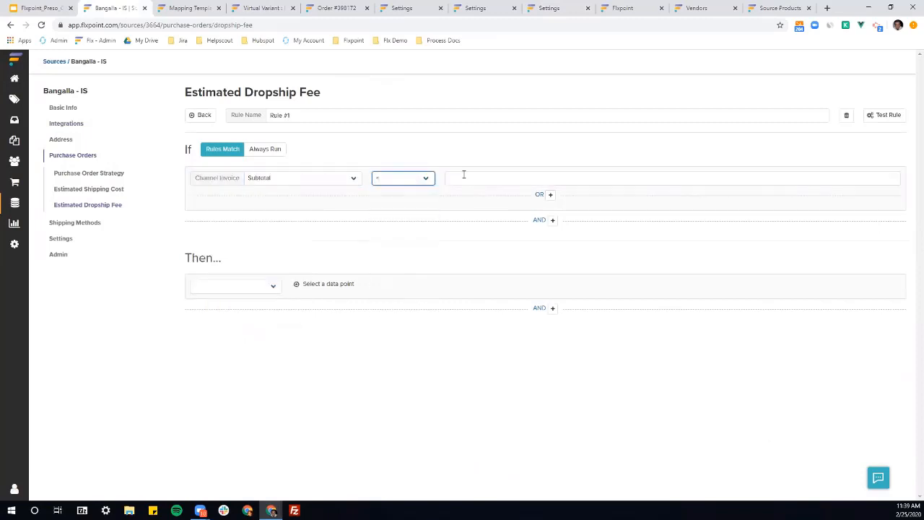
click(466, 172)
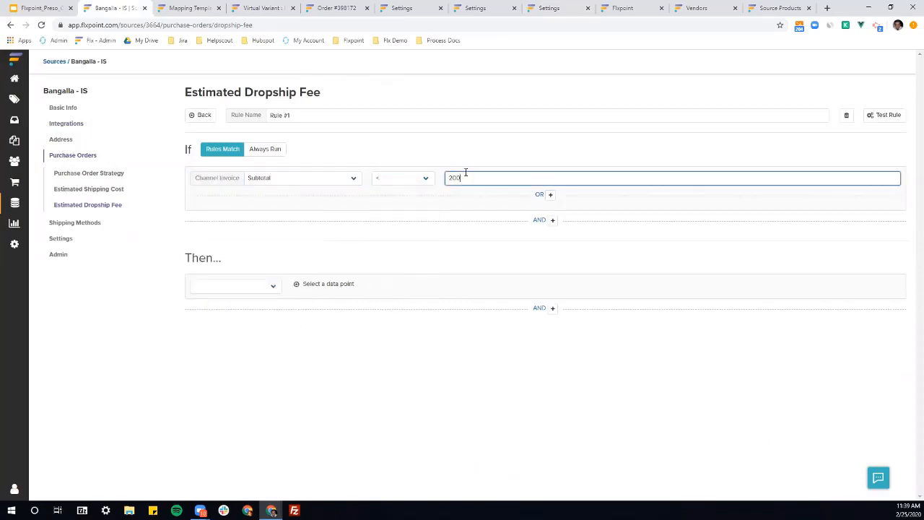
- Make the rule set the purchase order's Estimated Dropship Fee to 10, and return to the rules list
click(246, 287)
click(247, 305)
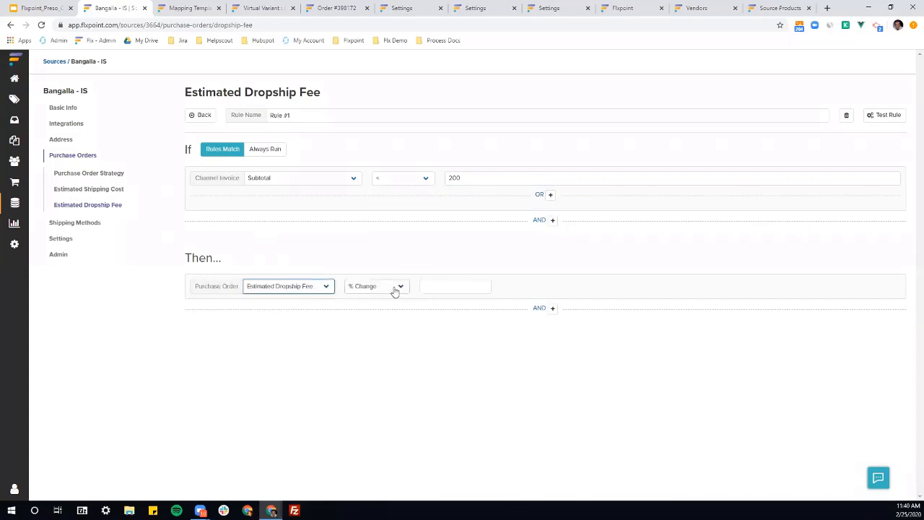
click(395, 288)
click(427, 288)
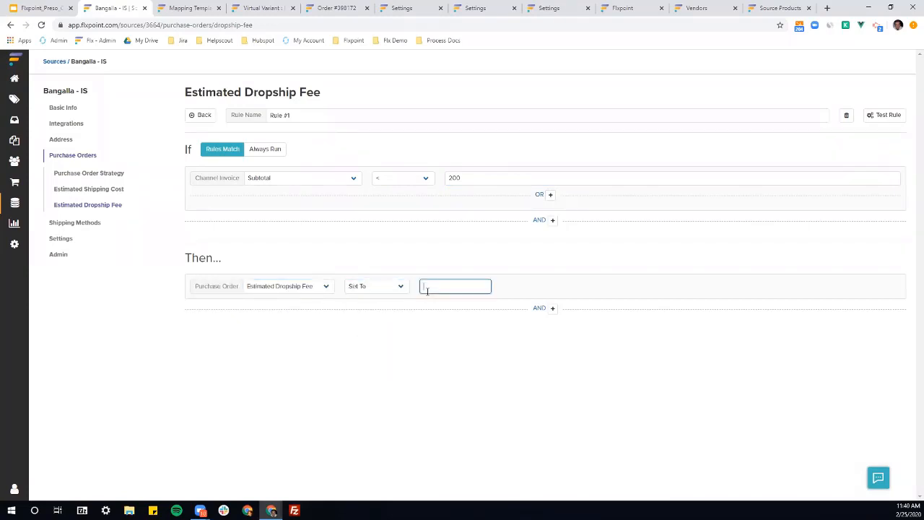
key(BackSpace)
key(BackSpace)
key(BackSpace)
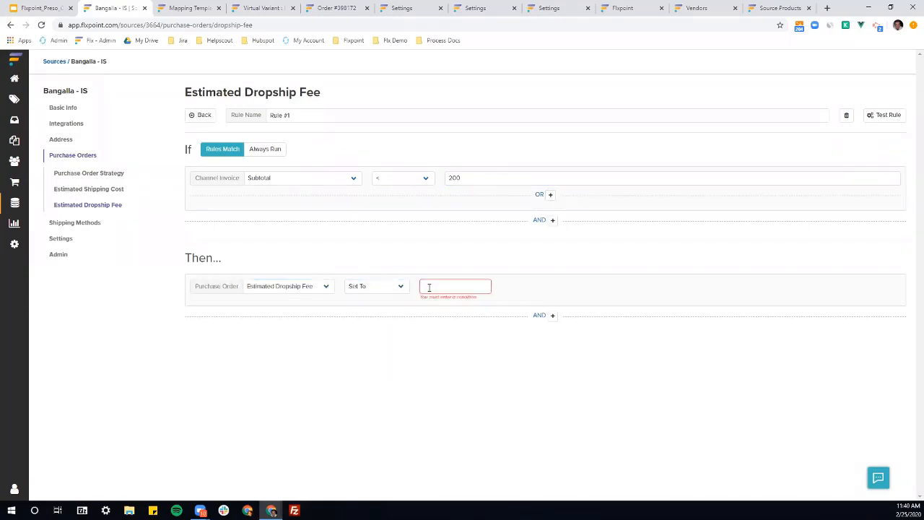
text(10)
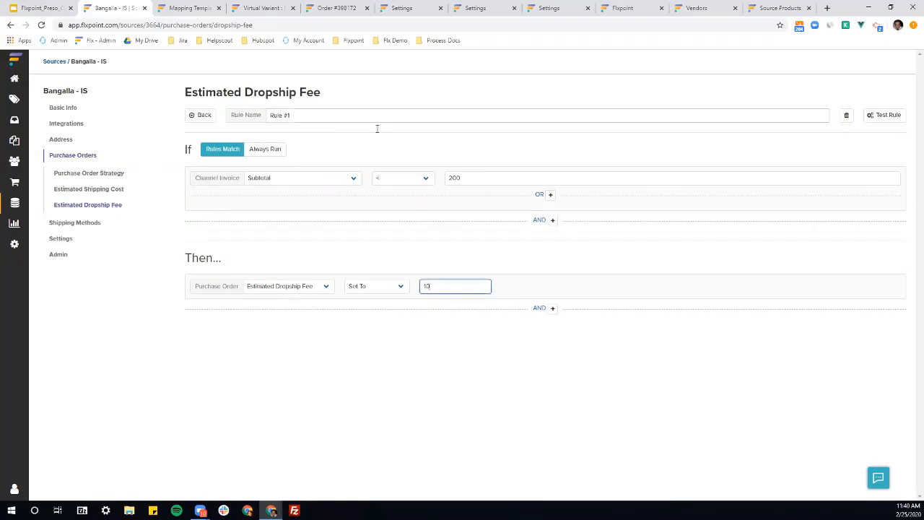
click(205, 117)
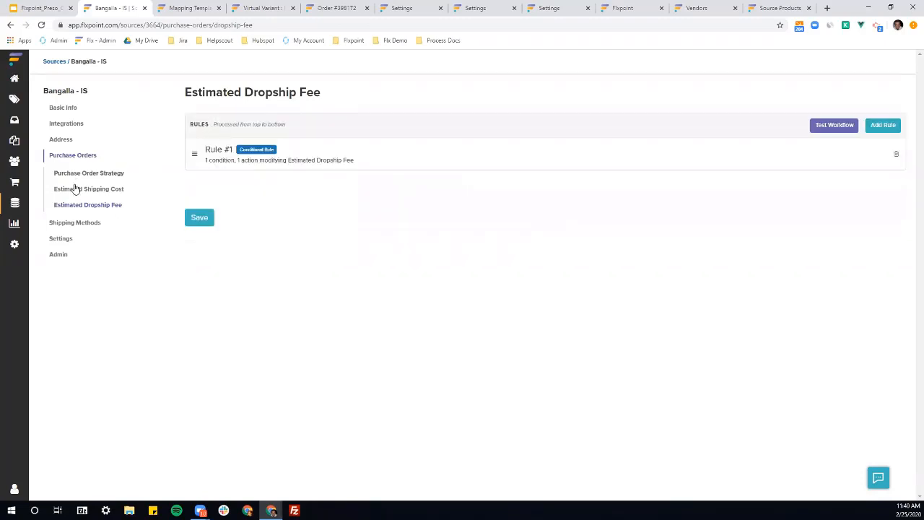
- Add a conditional Estimated Shipping Cost rule for orders where at least one listing product's Category 1 equals Laundry
click(75, 189)
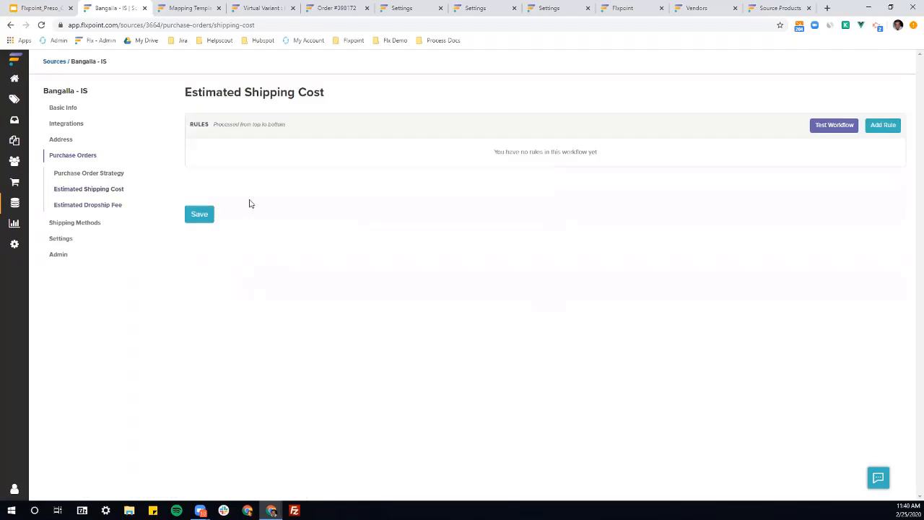
click(875, 130)
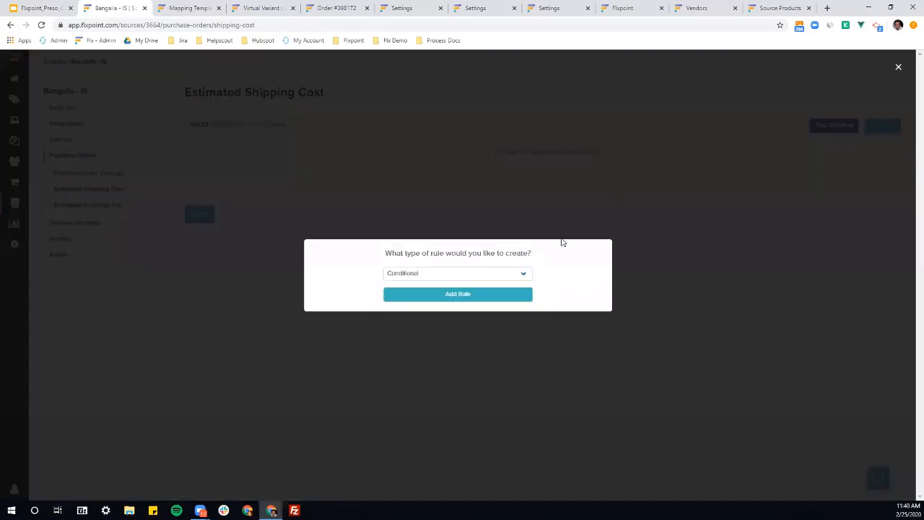
click(489, 294)
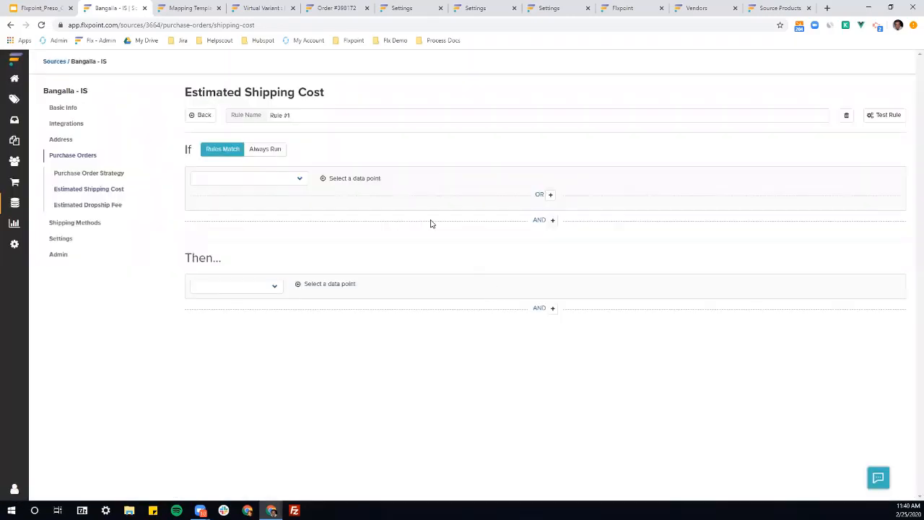
click(299, 178)
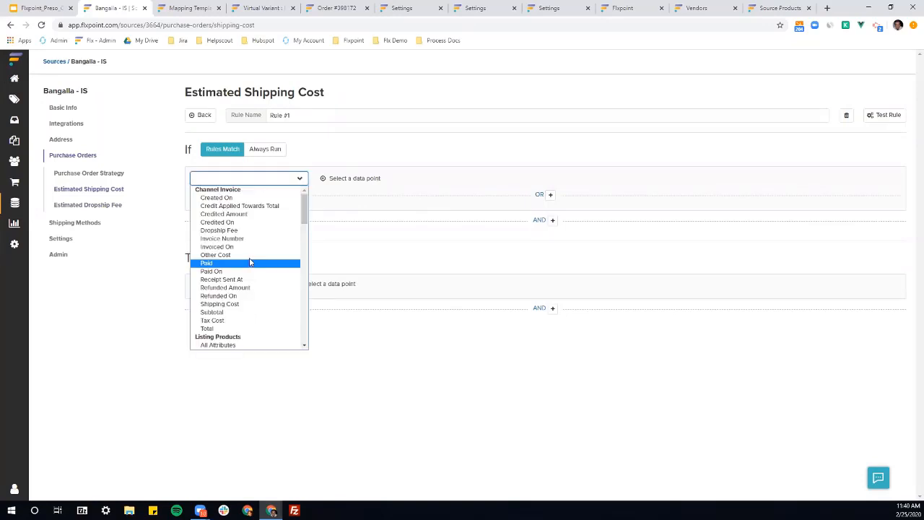
scroll(238, 289, down, 2)
click(238, 296)
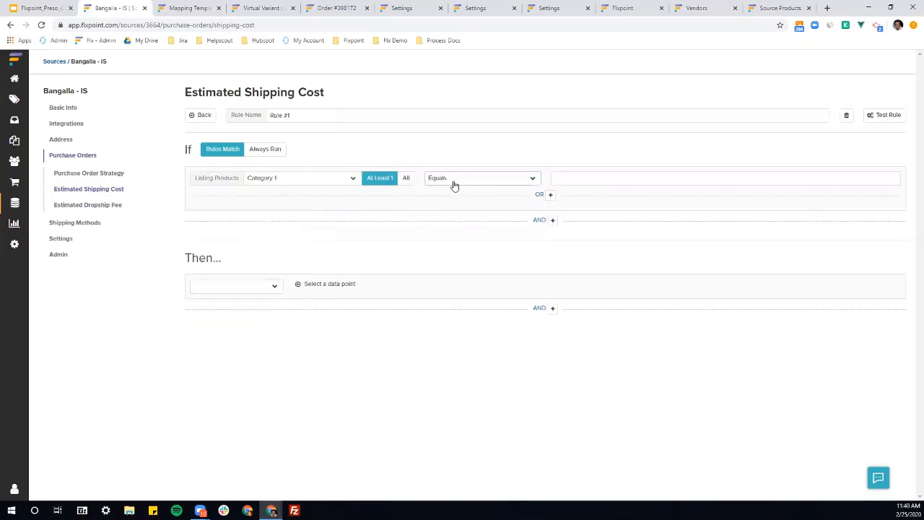
click(552, 177)
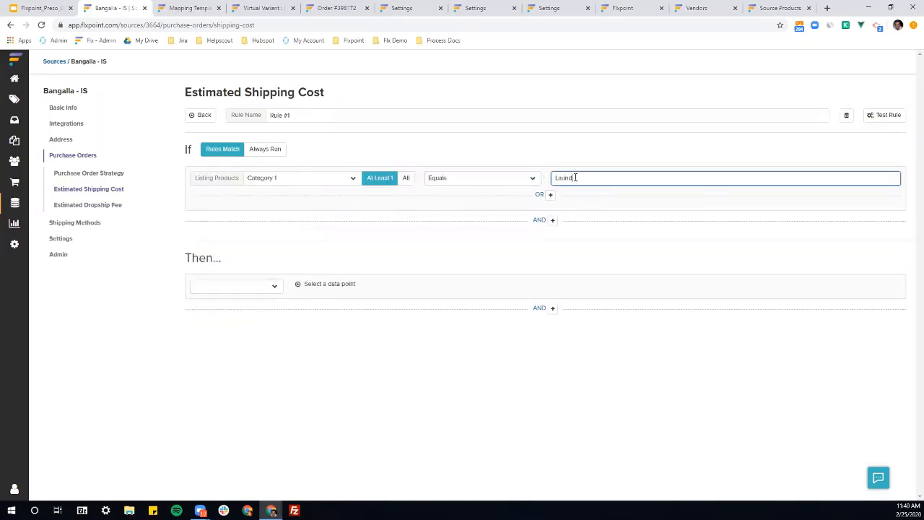
- Make the rule set the purchase order's Estimated Shipping Cost to 10, and return to the rules list
click(265, 289)
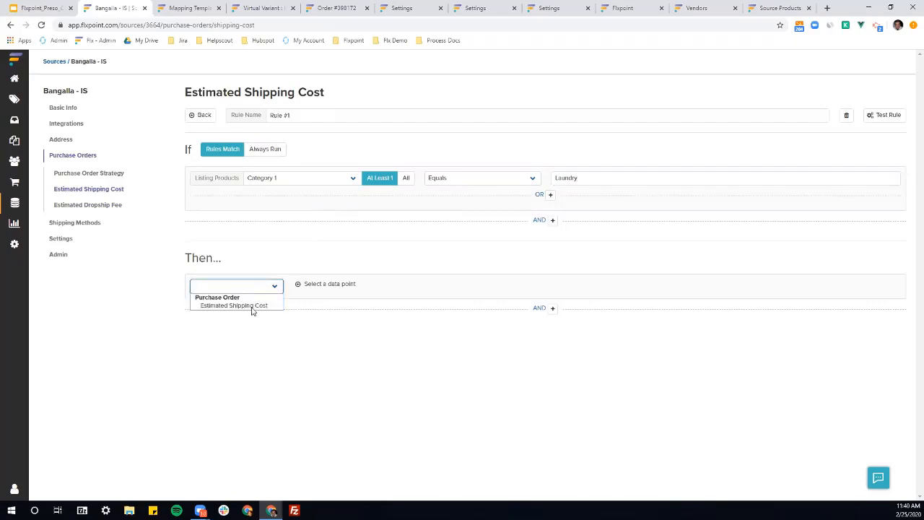
click(254, 306)
click(394, 294)
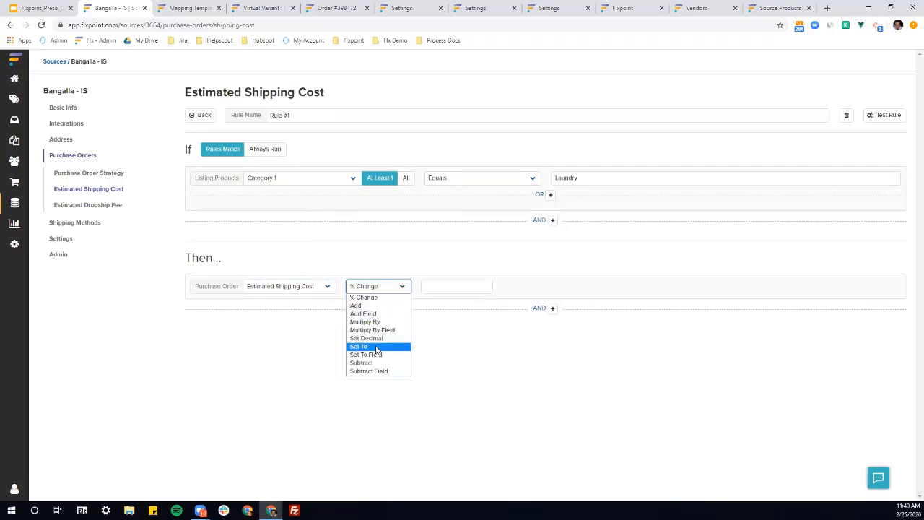
click(365, 348)
click(443, 296)
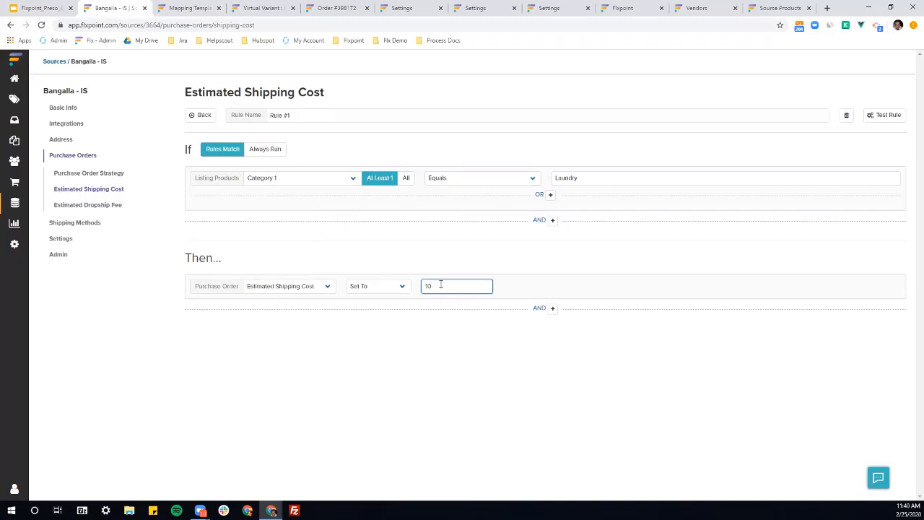
text(10)
click(192, 115)
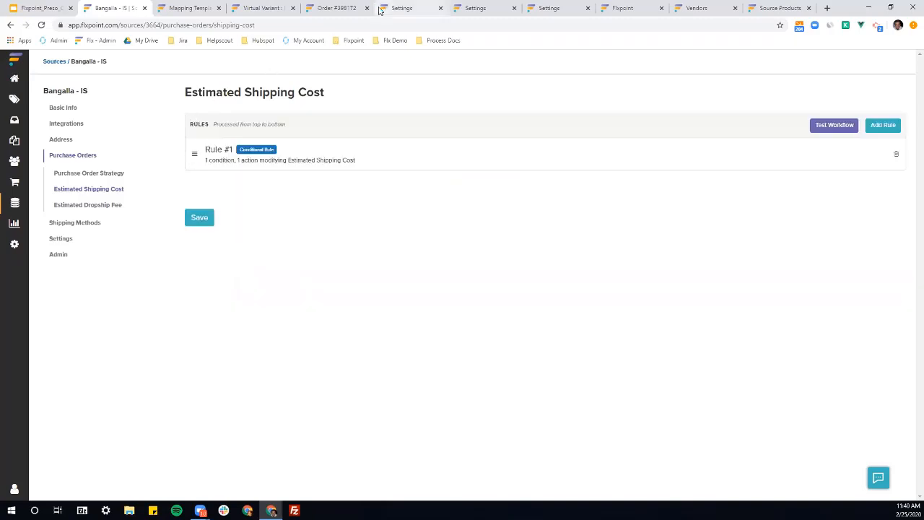
- Return to the order routing settings, discard the open routing group's changes, and review the International Orders workflow override rule
click(335, 8)
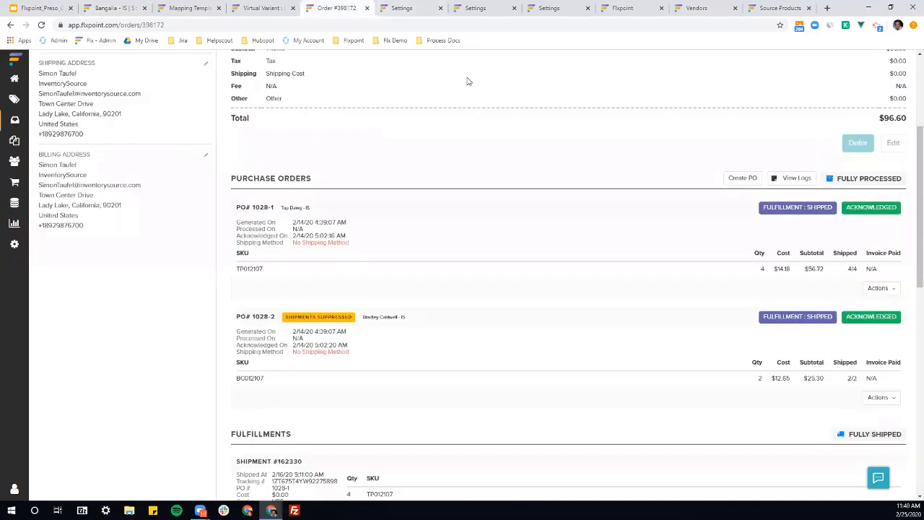
click(551, 9)
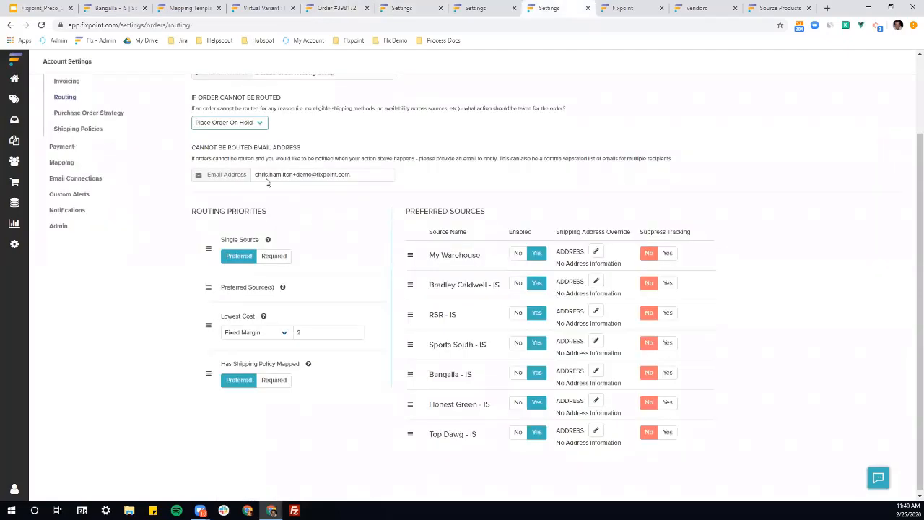
scroll(243, 123, up, 2)
click(266, 120)
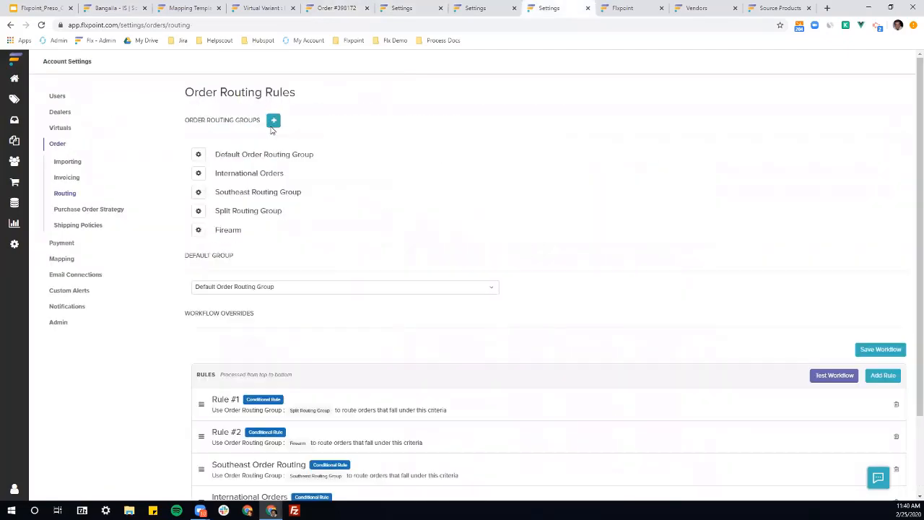
scroll(359, 282, down, 2)
click(408, 411)
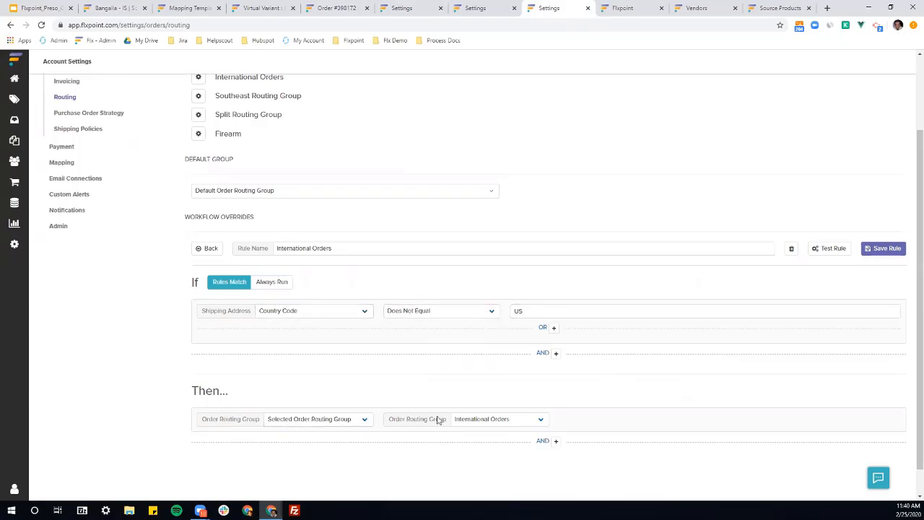
- Review the International Orders routing group and the shipping address override for Bangalla - IS, leaving the group without saving
scroll(407, 332, up, 1)
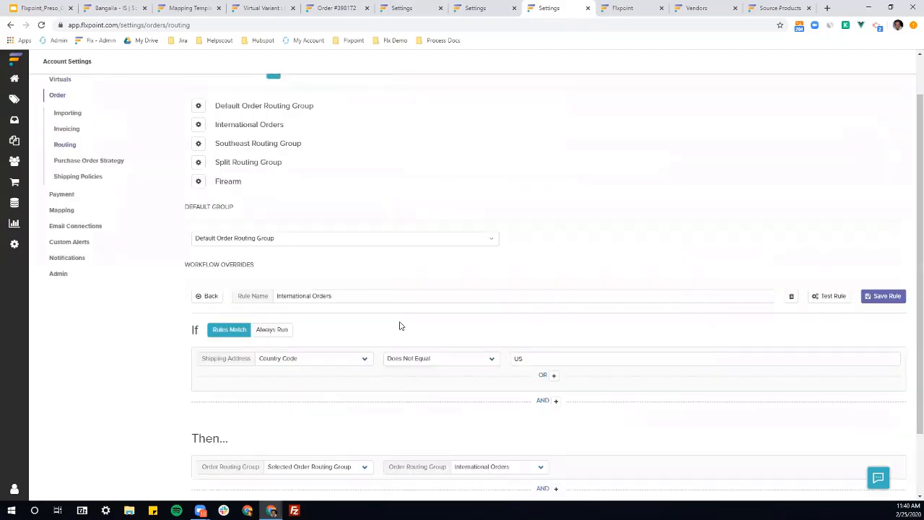
click(199, 126)
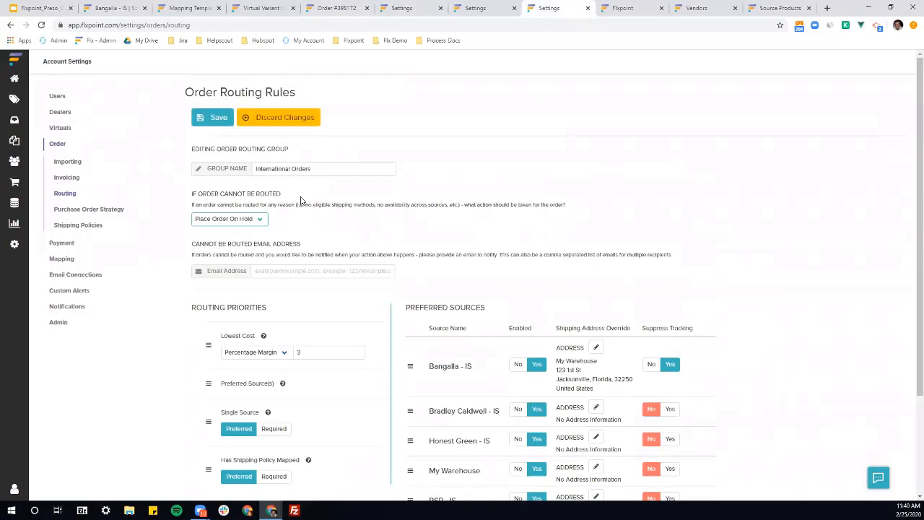
scroll(301, 200, down, 1)
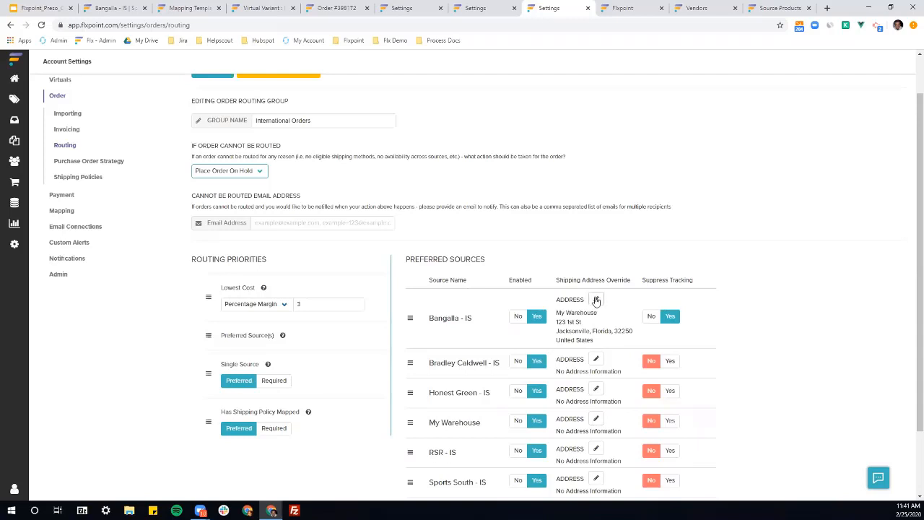
click(596, 300)
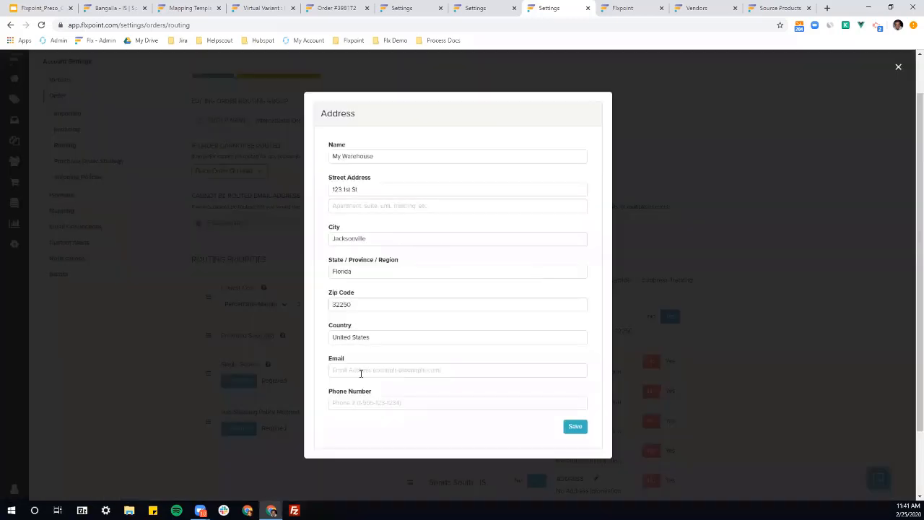
click(850, 295)
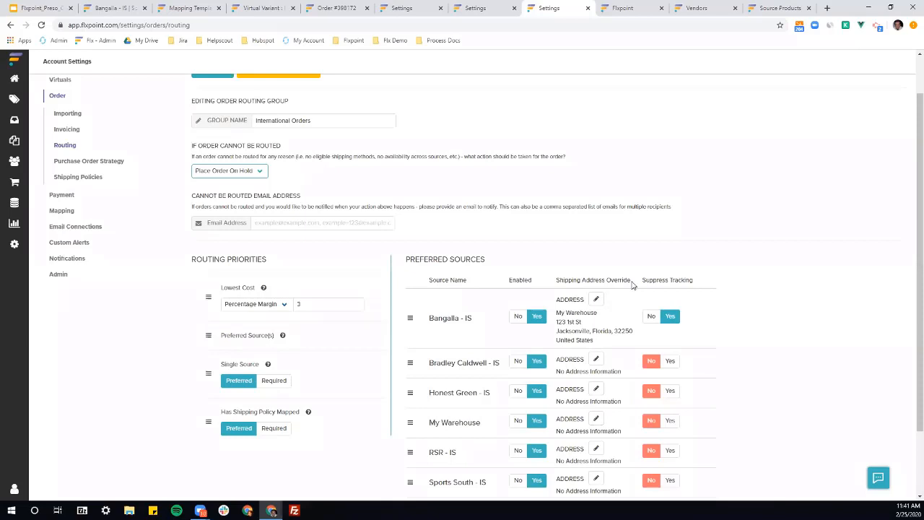
scroll(632, 285, up, 2)
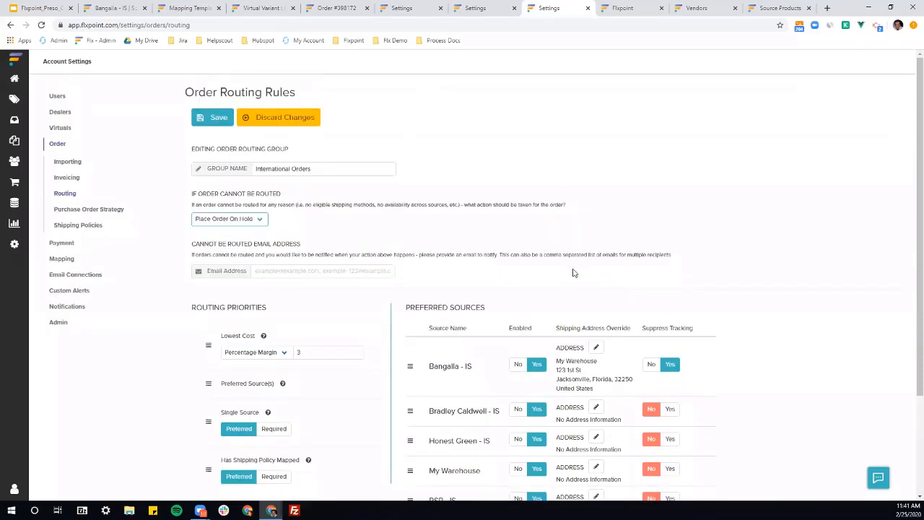
click(310, 120)
- Open the Southeast Order Routing workflow override and review its state code conditions and assigned routing group
scroll(424, 207, down, 2)
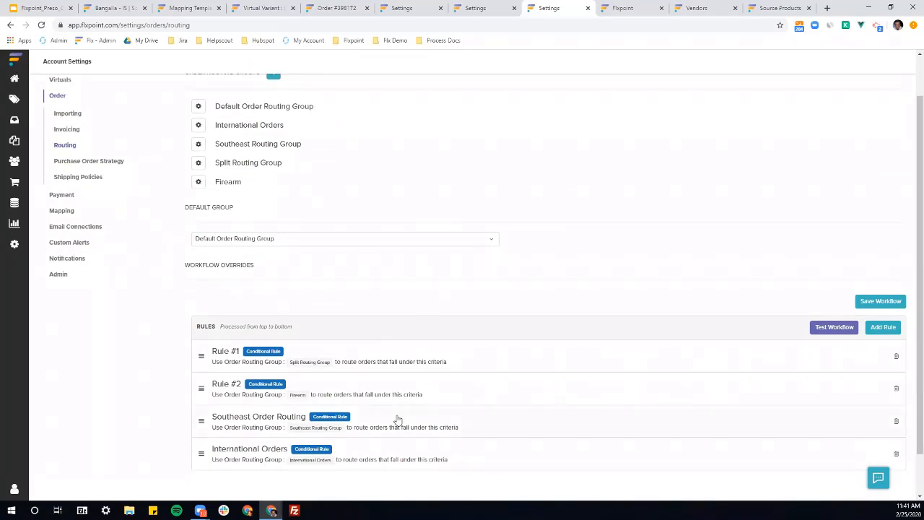
click(396, 420)
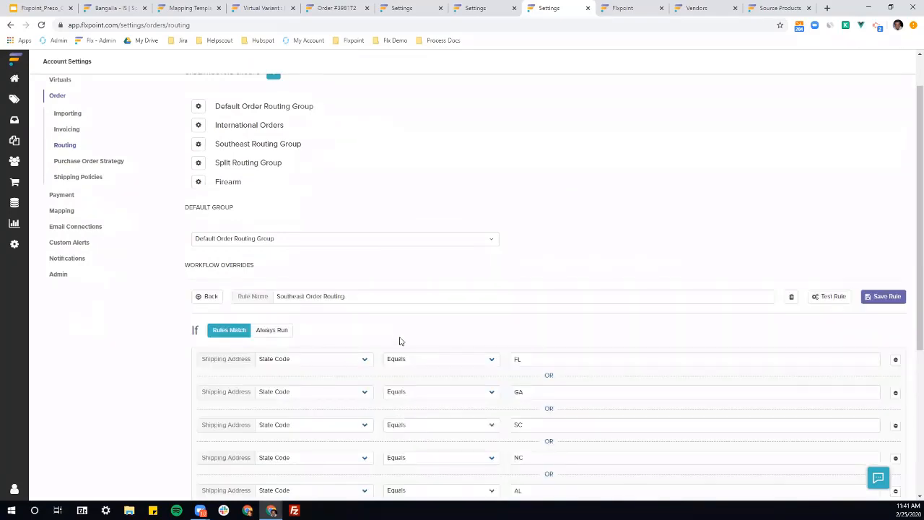
scroll(399, 337, down, 3)
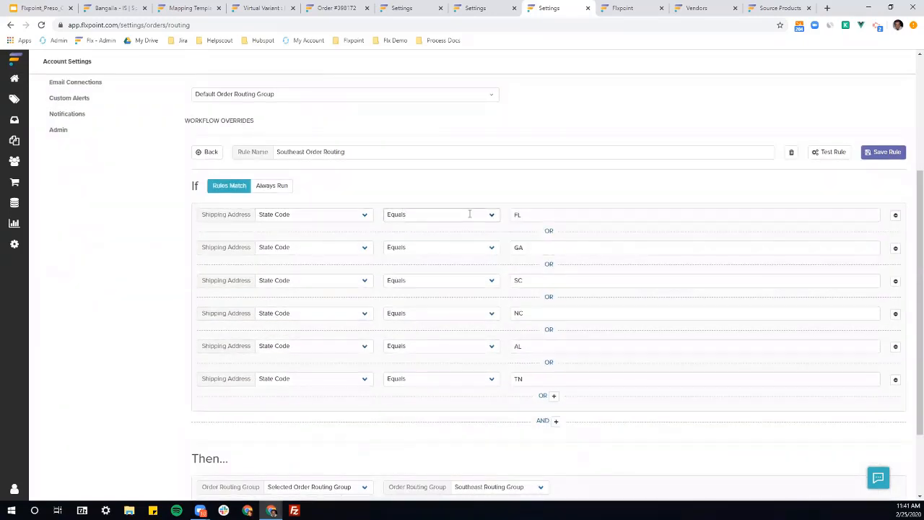
- Check the Southeast override's assigned group, and move Preferred Source(s) above Lowest Cost in the Southeast Routing Group's routing priorities
scroll(532, 369, down, 3)
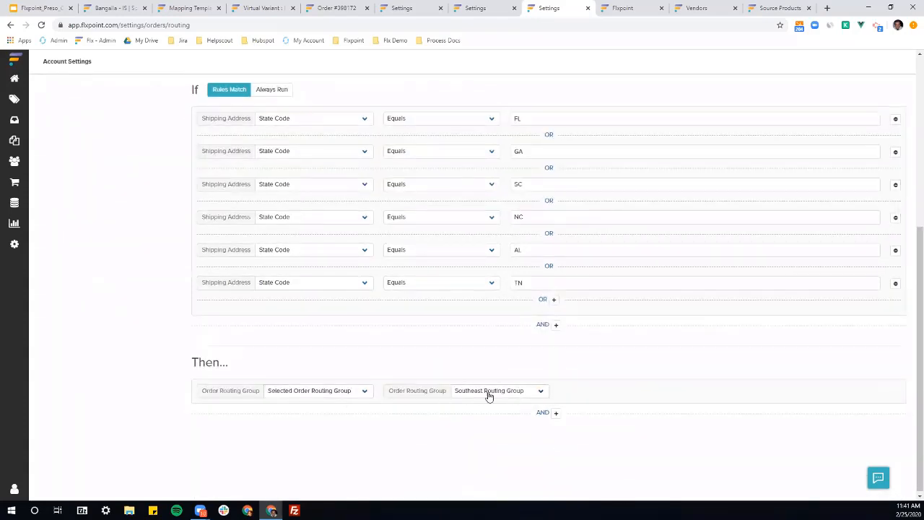
scroll(491, 392, up, 3)
scroll(287, 253, up, 2)
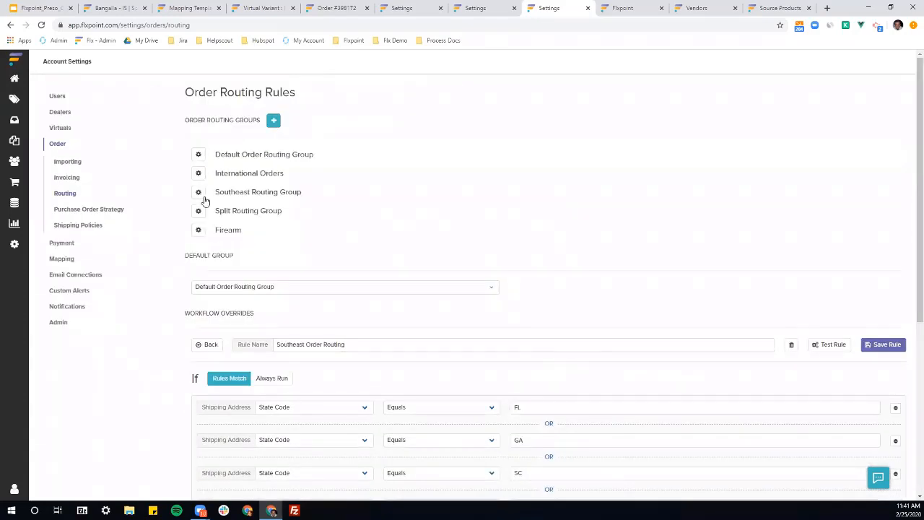
click(197, 191)
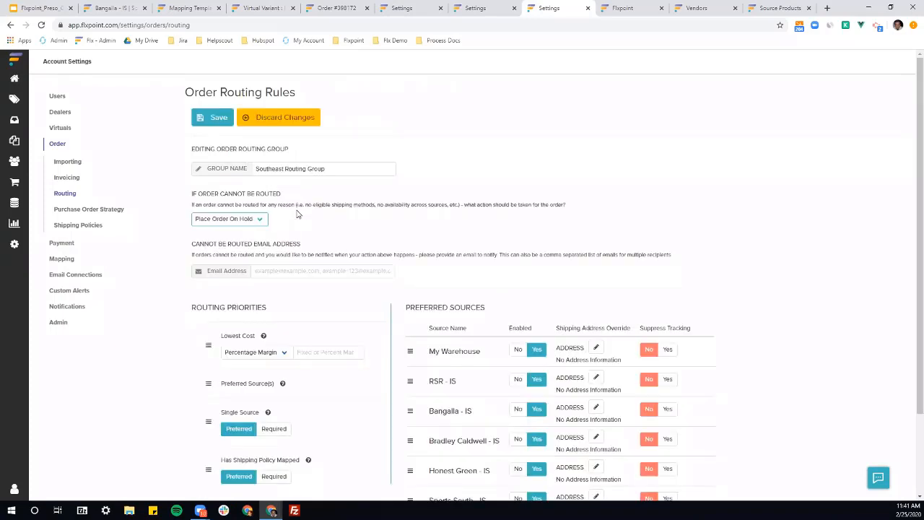
scroll(296, 214, down, 1)
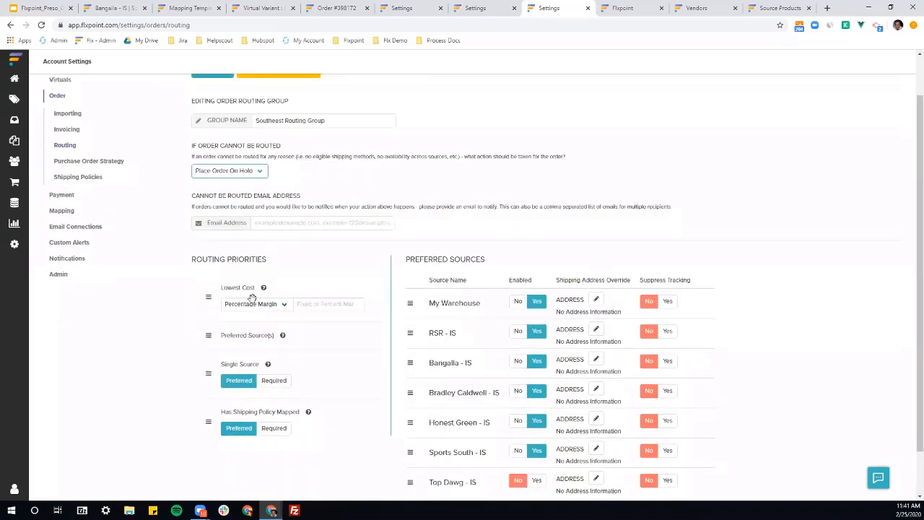
drag(210, 295, 210, 327)
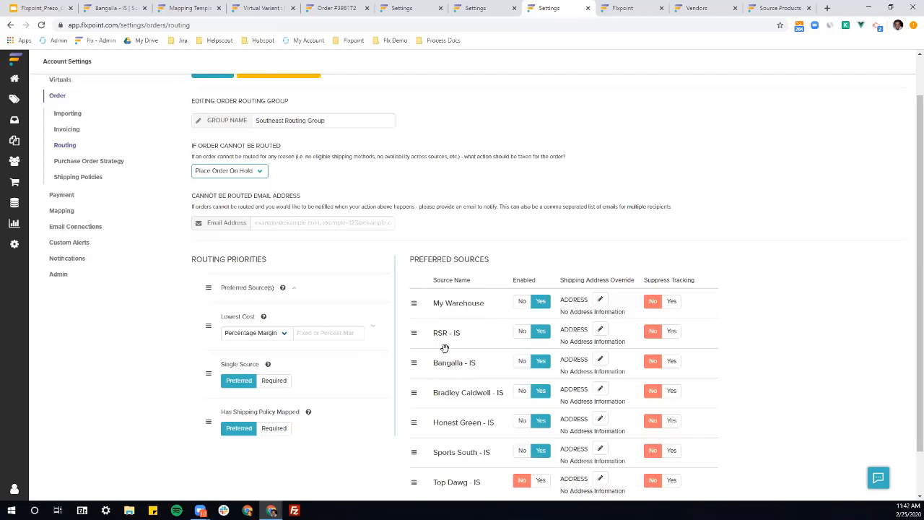
scroll(445, 348, down, 2)
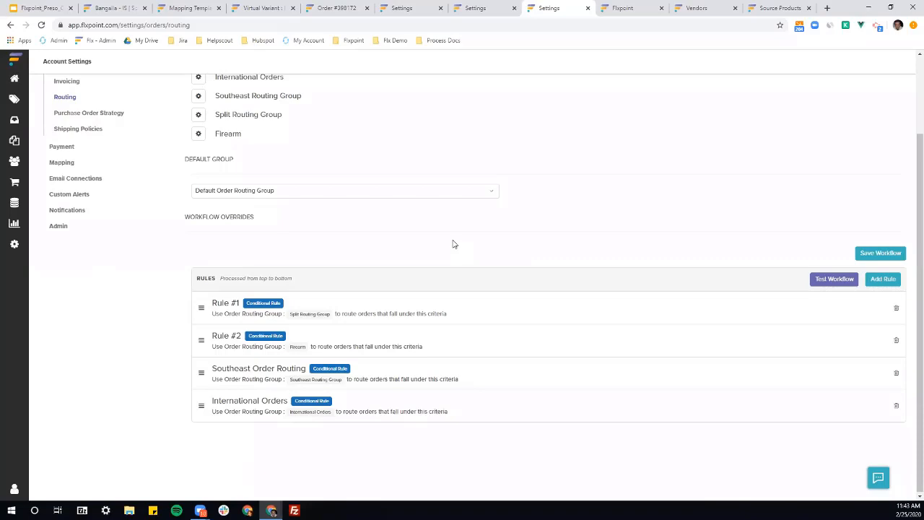
- Return to the open order and review its purchase orders and fulfillments
scroll(453, 244, up, 3)
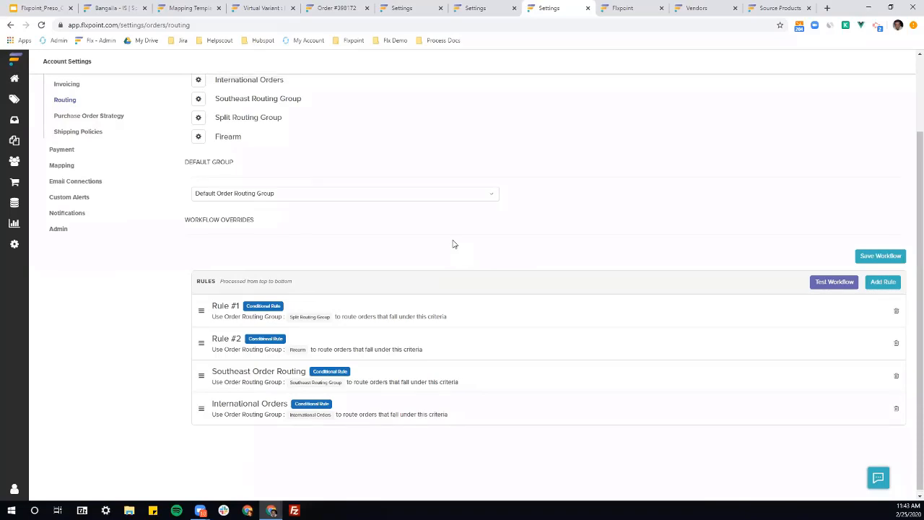
click(337, 8)
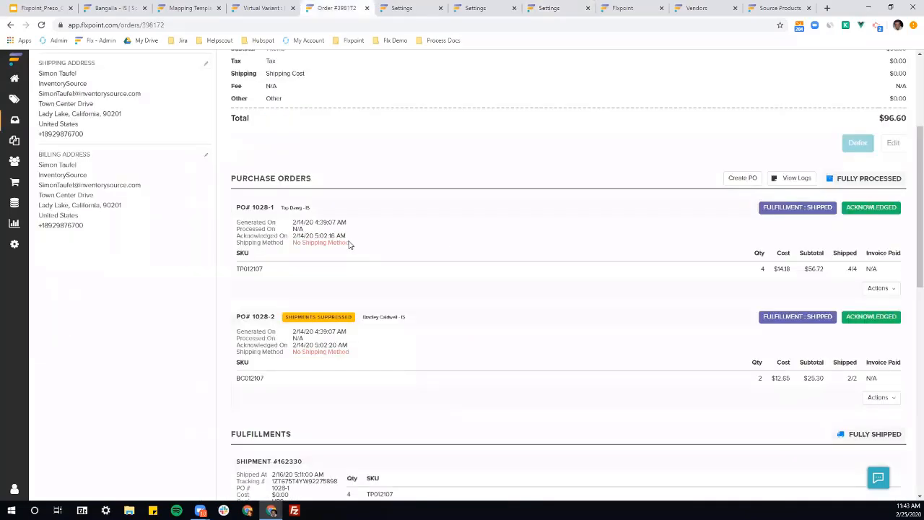
scroll(351, 245, down, 4)
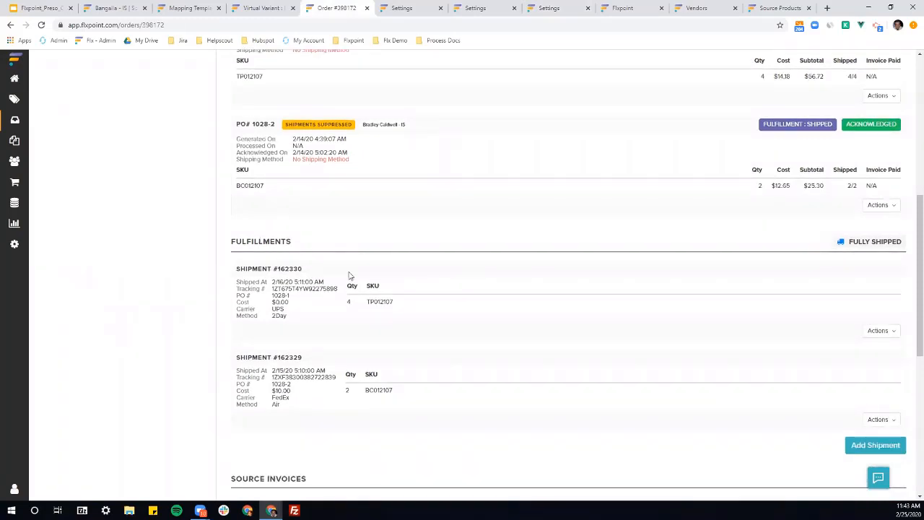
- Start a Send Purchase Orders integration for the Bangalla - IS source and view the available integration types
click(125, 7)
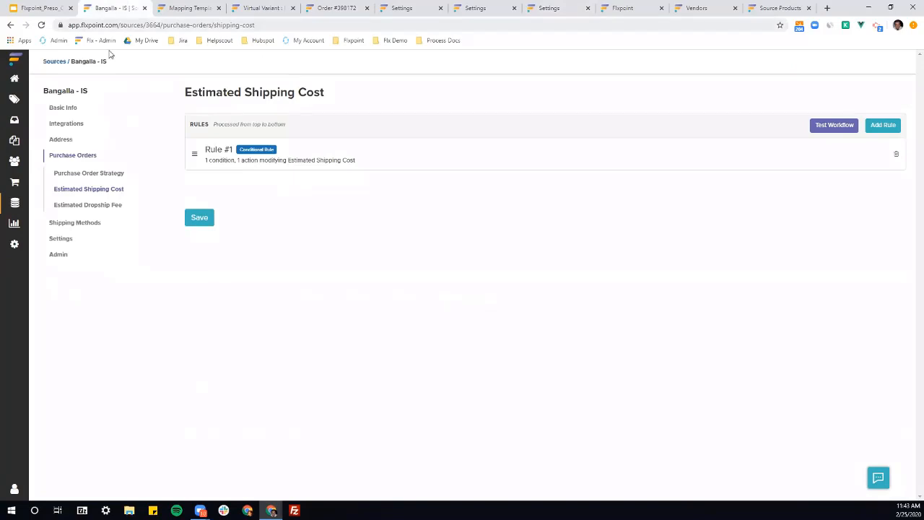
click(60, 124)
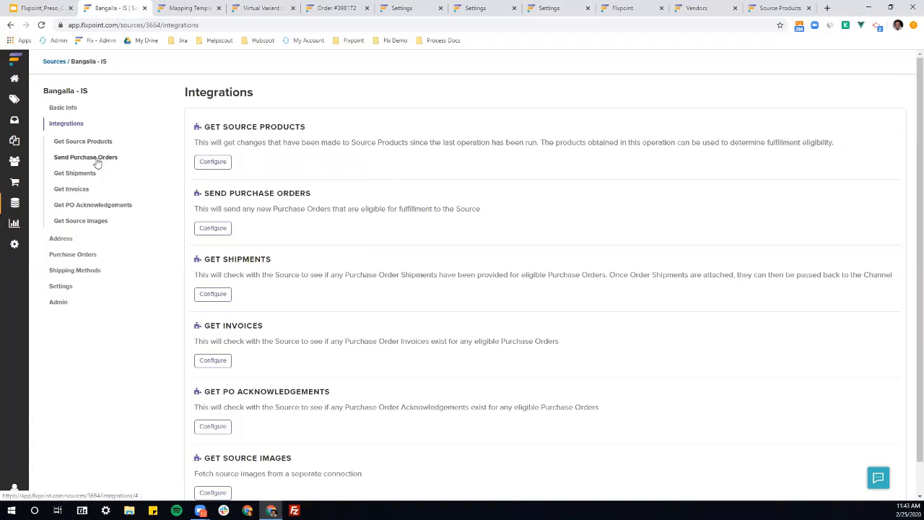
click(97, 159)
click(210, 138)
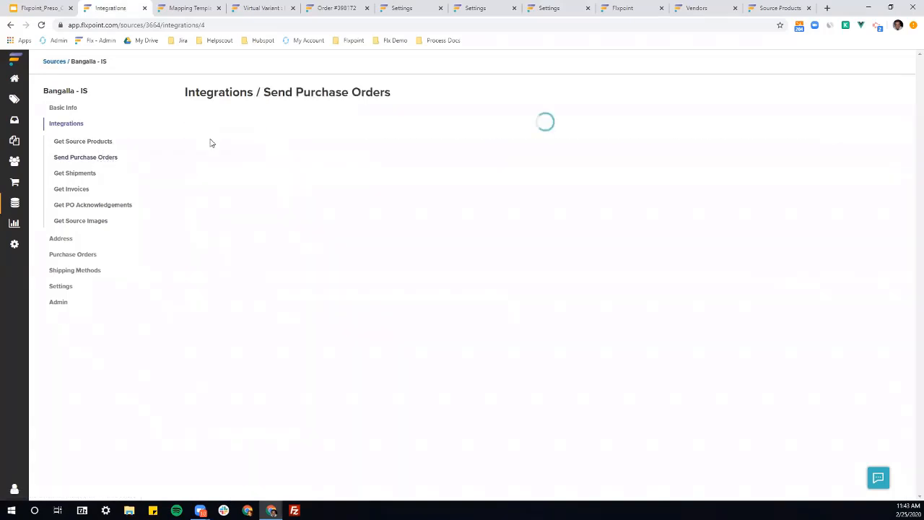
click(231, 194)
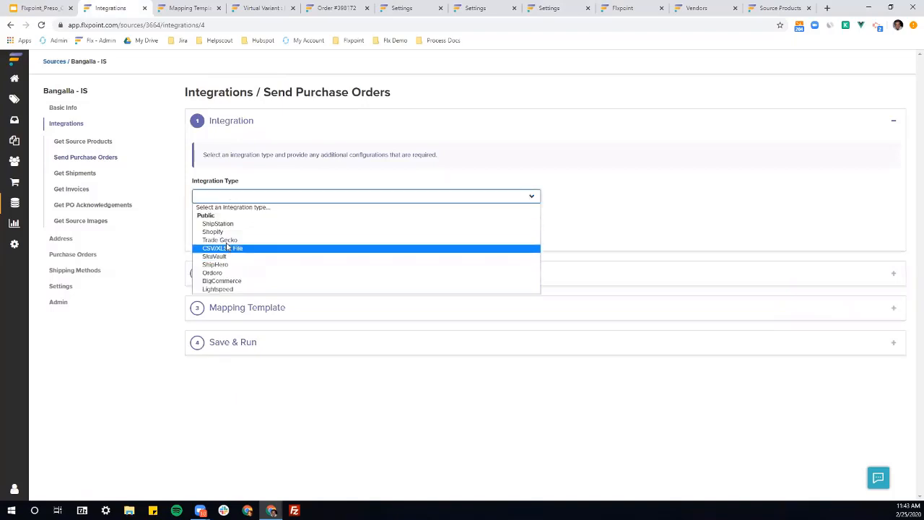
- Start a Get Shipments integration for Bangalla - IS and view its available integration types
click(82, 178)
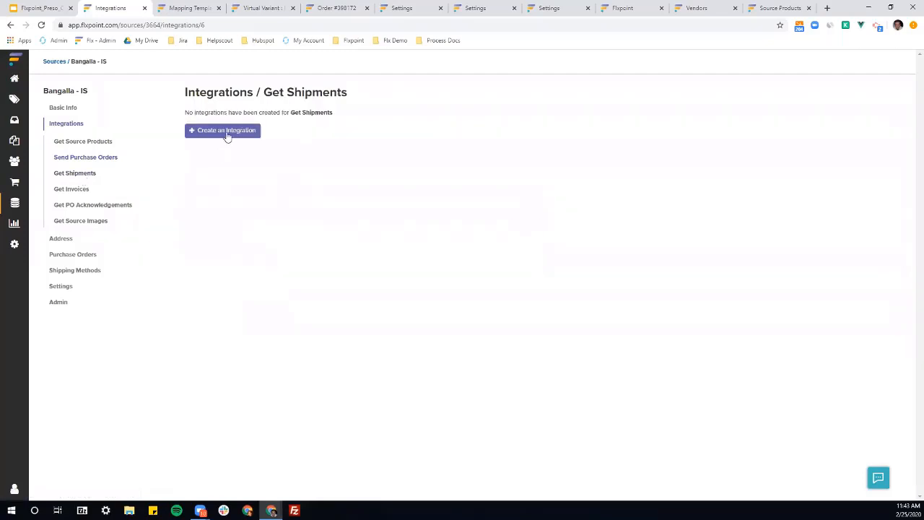
click(226, 136)
click(241, 197)
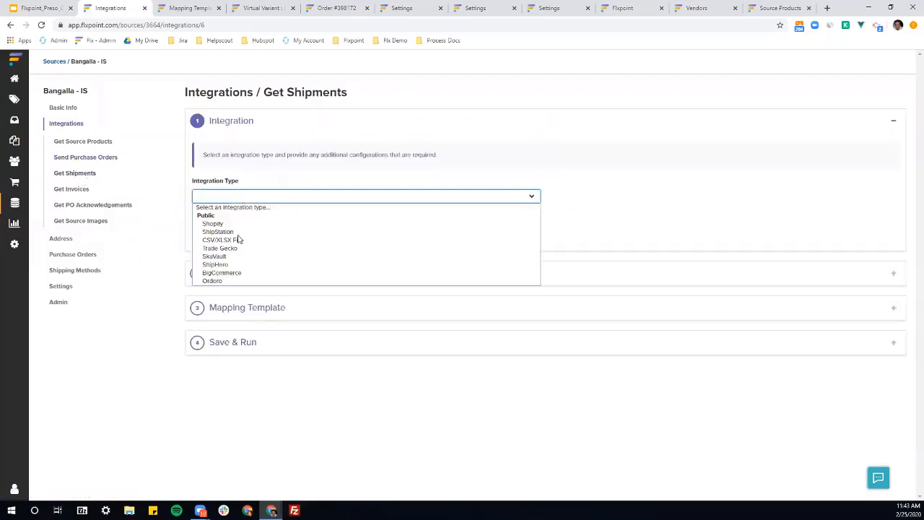
- Examine the order's line-item tracking numbers, shipments and source invoices
click(344, 15)
scroll(497, 272, up, 10)
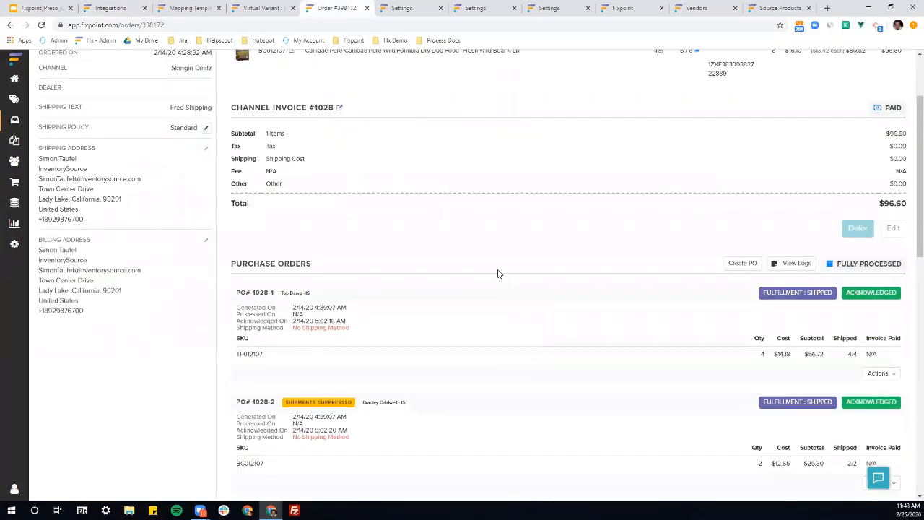
double_click(719, 146)
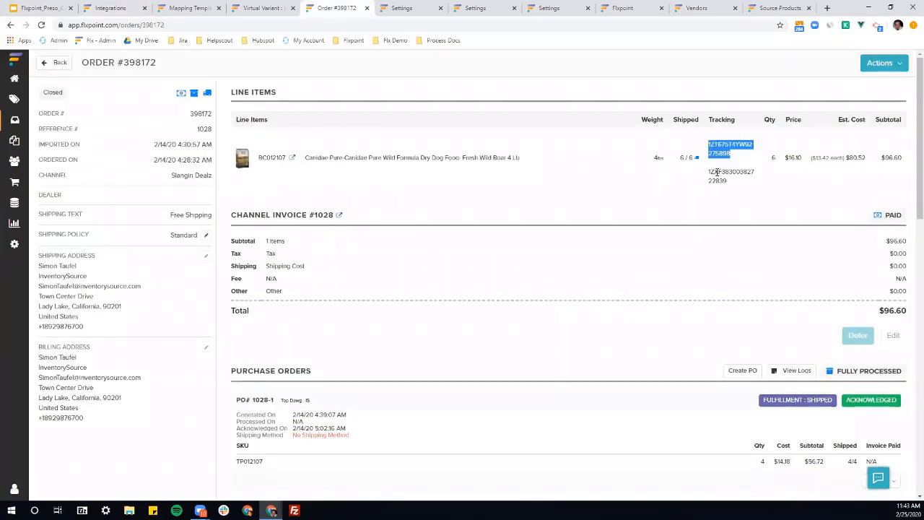
double_click(717, 172)
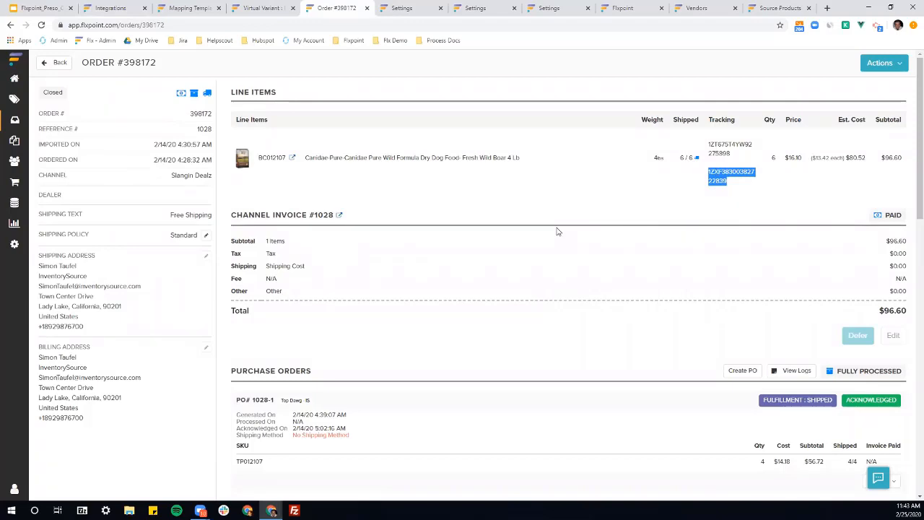
scroll(556, 232, down, 10)
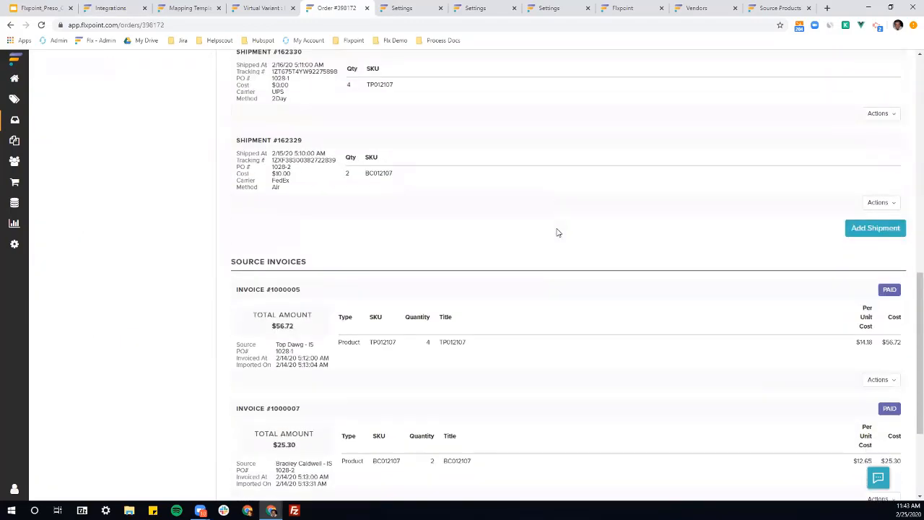
scroll(556, 231, down, 1)
scroll(557, 231, up, 1)
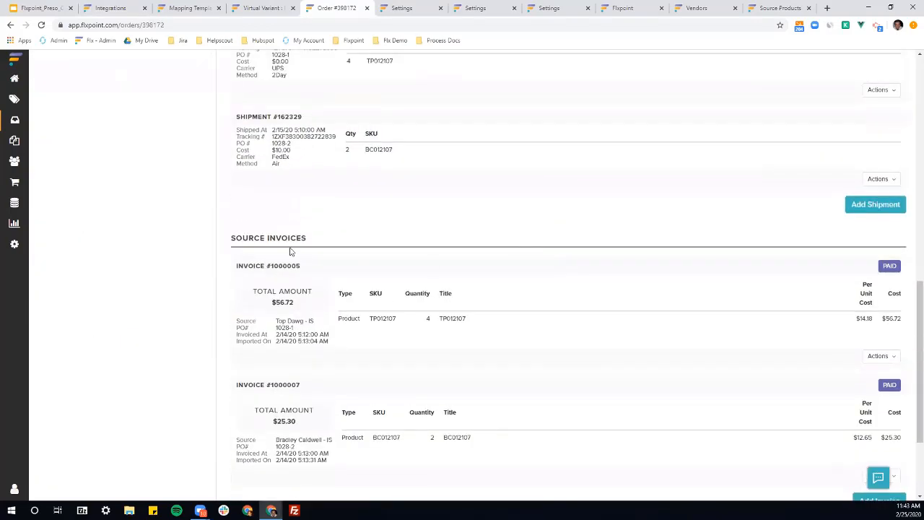
- Start a Get Invoices integration for Bangalla - IS with CSV/XLSX File as the integration type
click(107, 8)
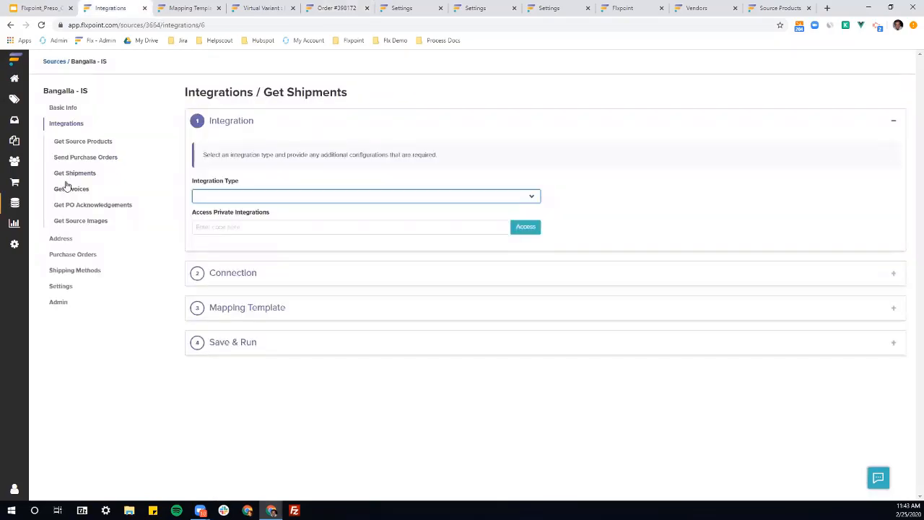
click(67, 189)
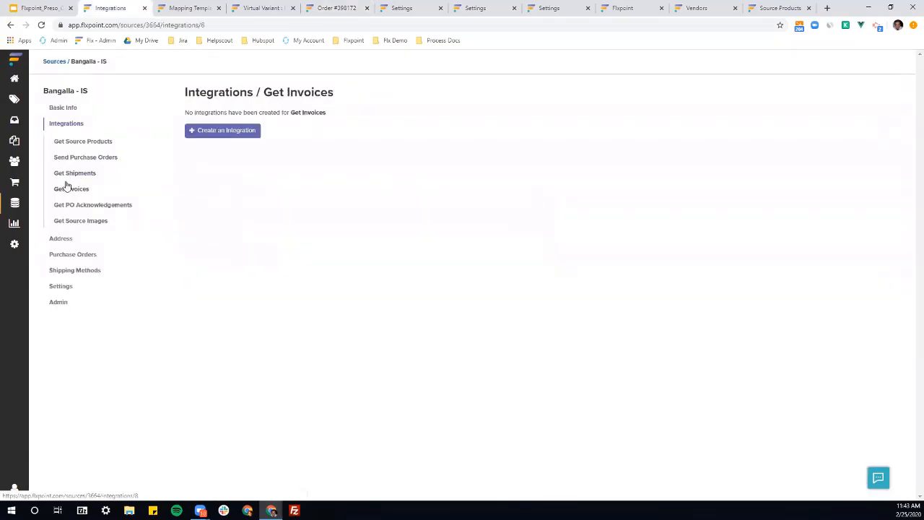
click(221, 131)
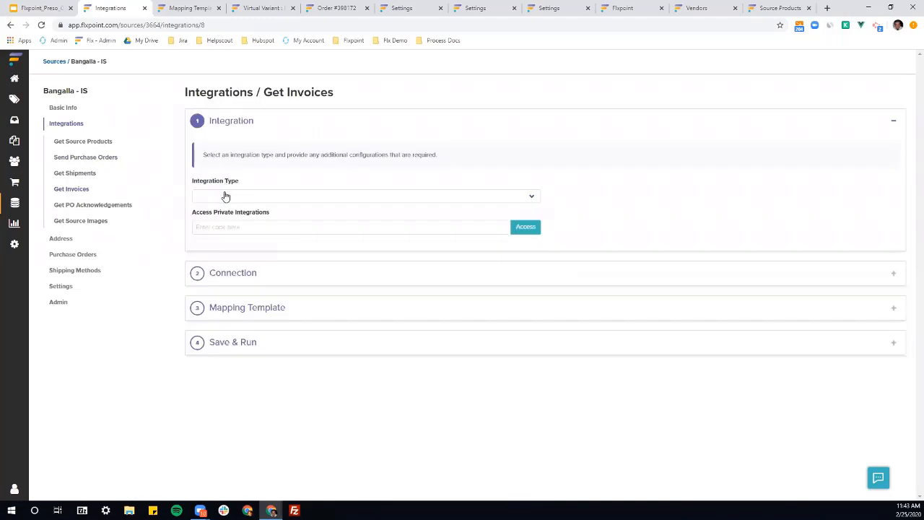
click(223, 196)
click(225, 223)
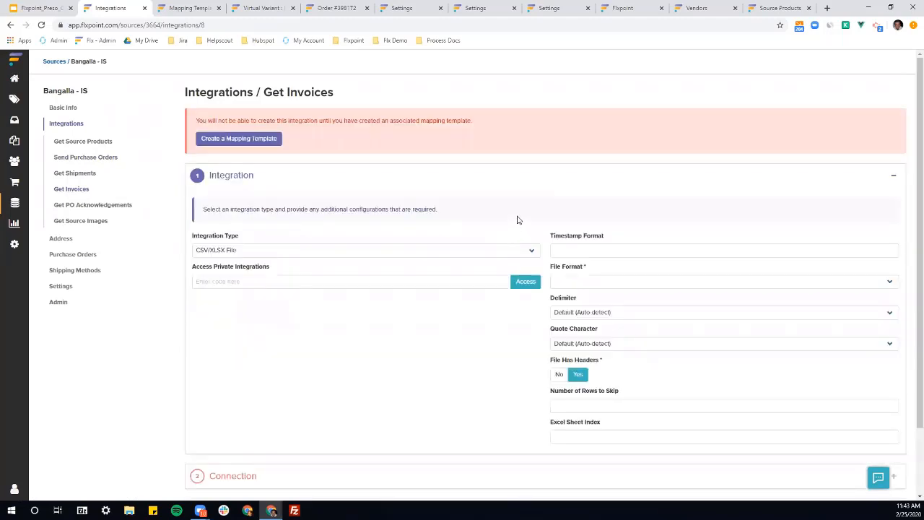
- Review the order's source invoices and profit section, and open the Order Profitability Report
click(338, 7)
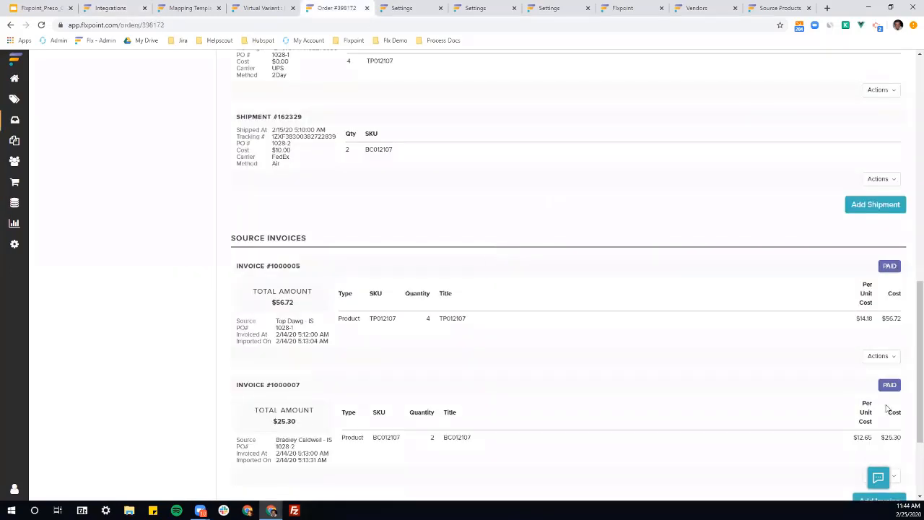
scroll(785, 334, down, 2)
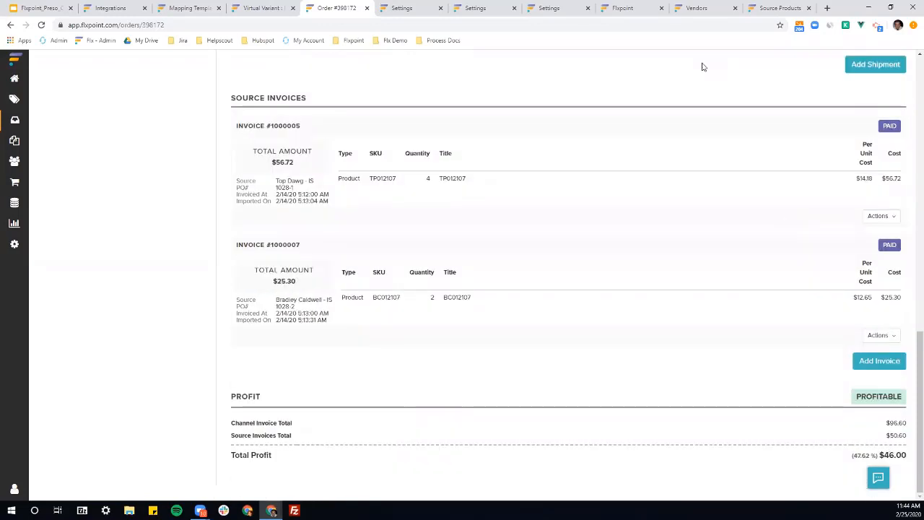
click(620, 8)
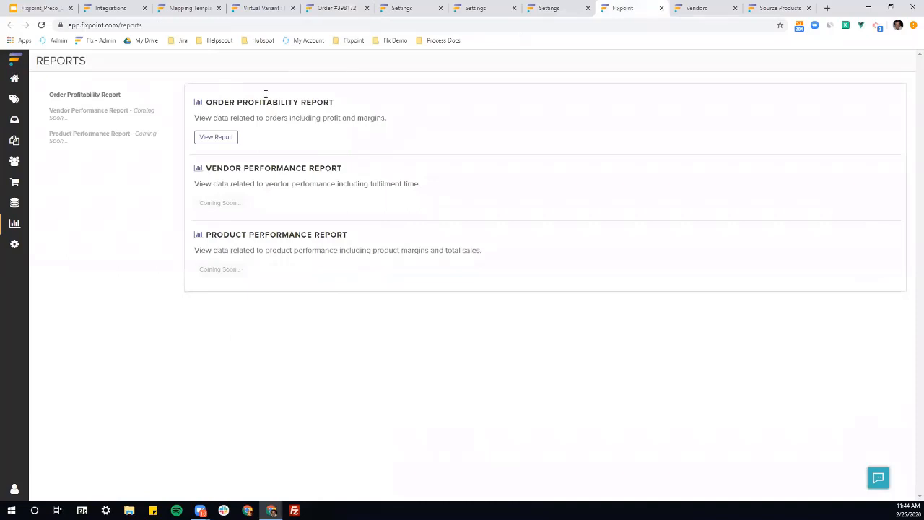
click(235, 142)
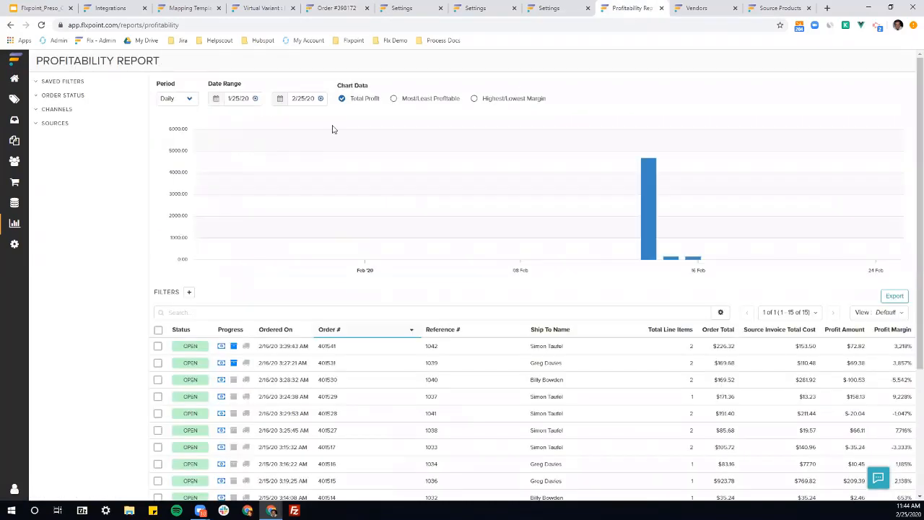
- View the profitability chart by Most/Least Profitable and Highest/Lowest Margin, and look through the Order Status, Channels and Sources filters
click(394, 99)
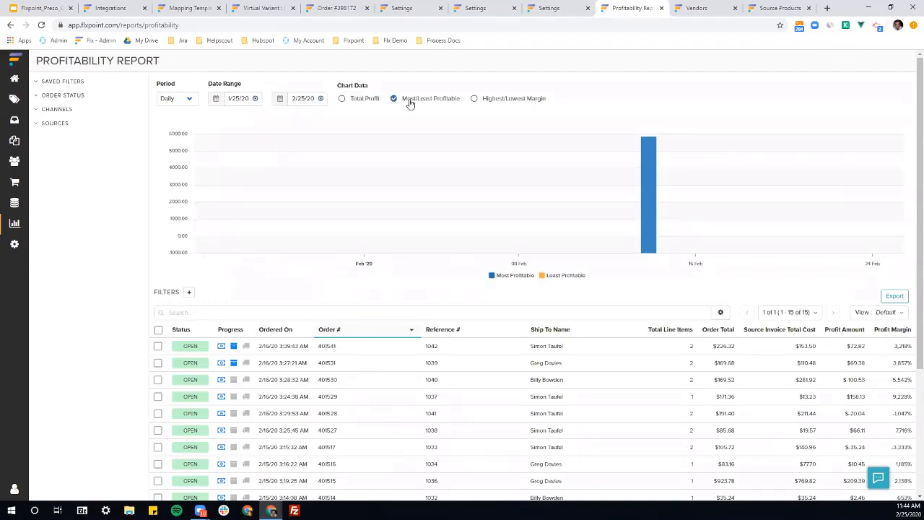
click(474, 99)
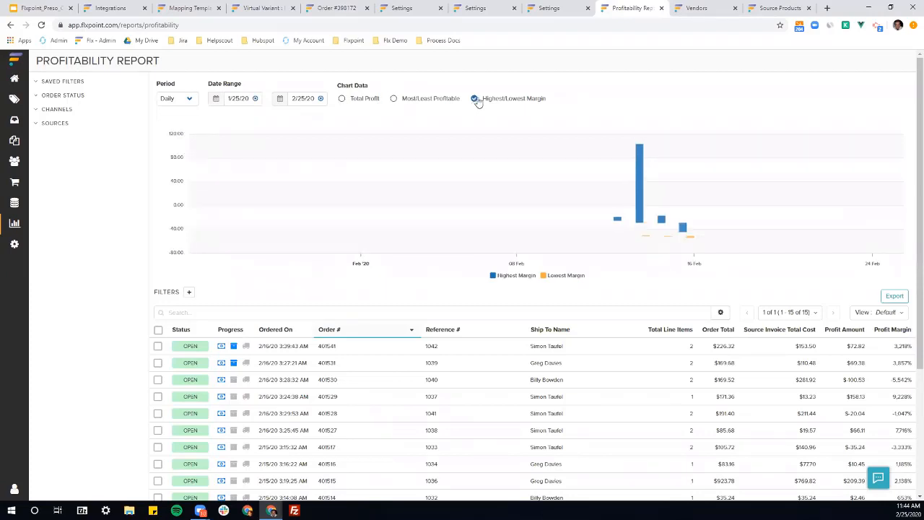
click(37, 97)
click(37, 98)
click(39, 111)
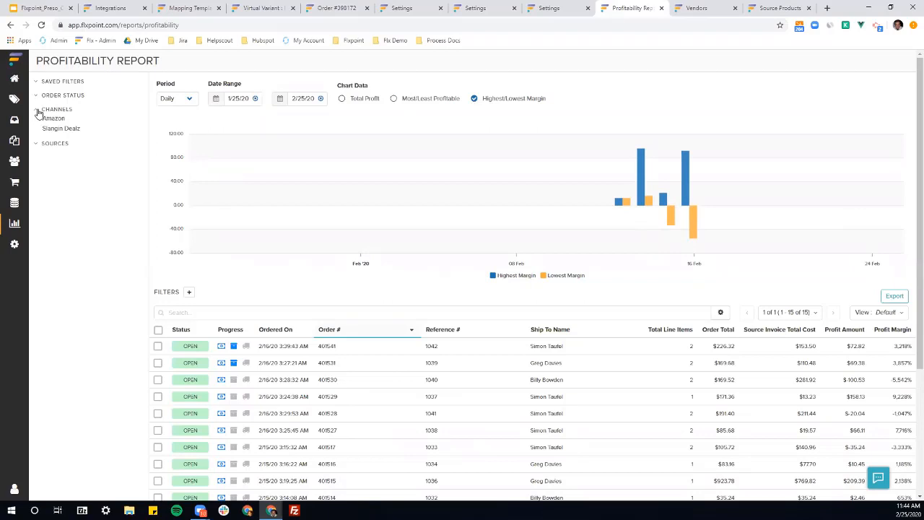
click(38, 111)
click(36, 125)
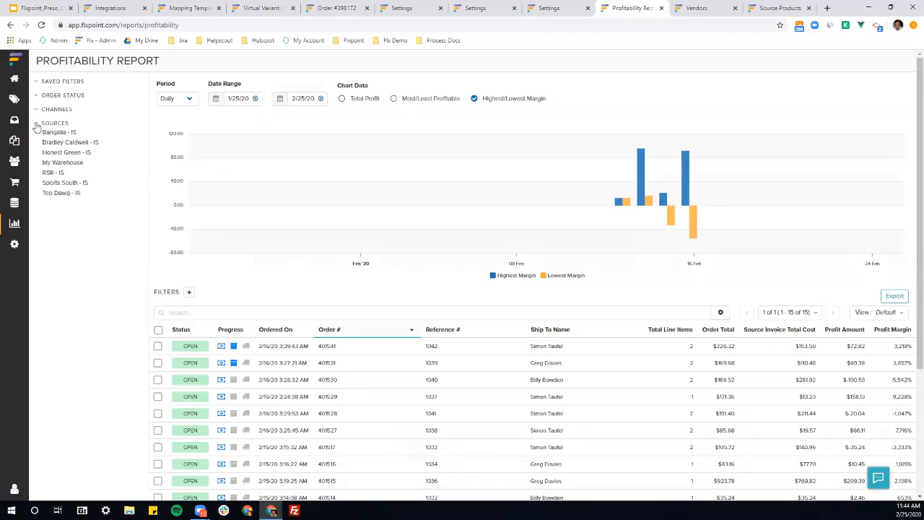
click(37, 125)
- Review the Top Dawg vendor's basic info and portal access, and view the source products in the vendor portal
click(698, 8)
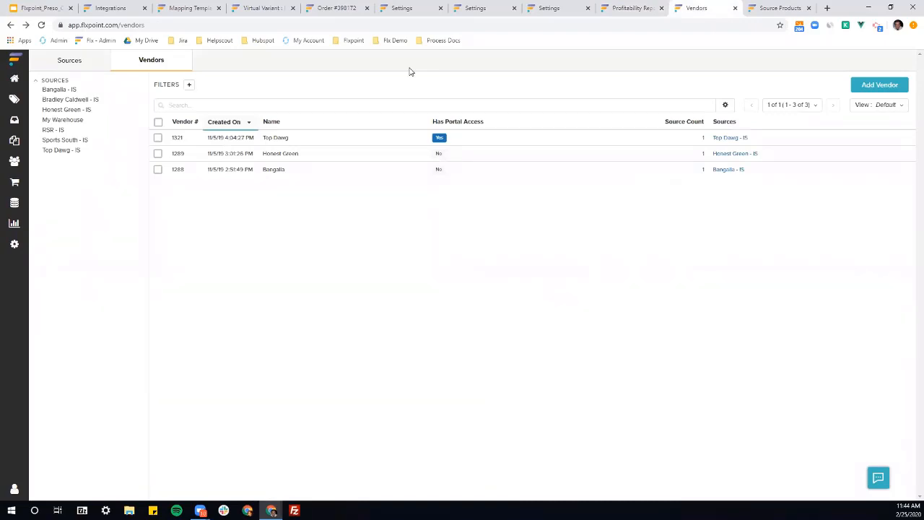
click(369, 140)
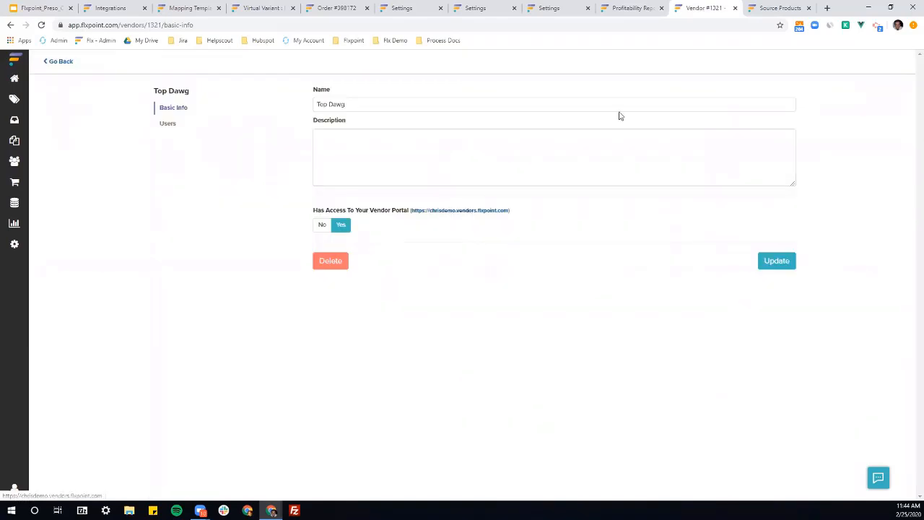
click(768, 8)
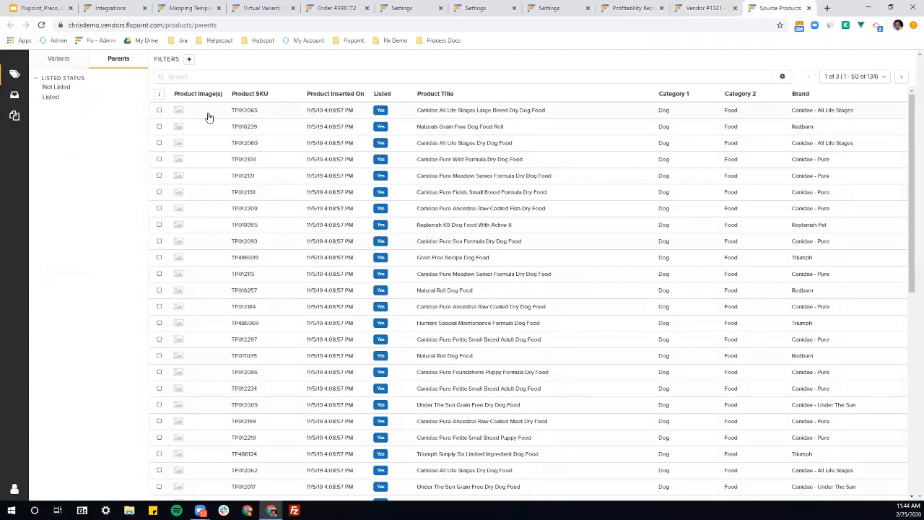
- View the vendor portal's source variants, inspect the Triumph Simply Six Limited Ingredient Dog Food details, and return to the variant list
click(58, 59)
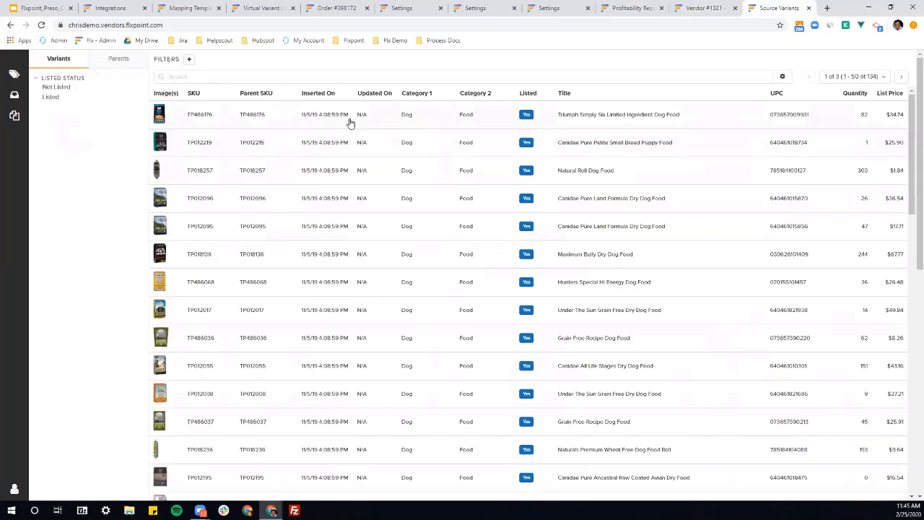
click(349, 121)
mouse_move(302, 193)
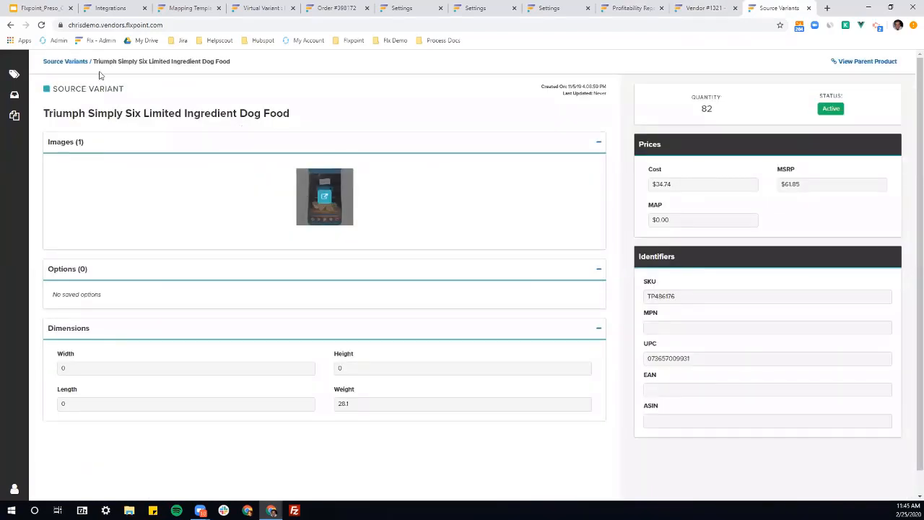
click(73, 62)
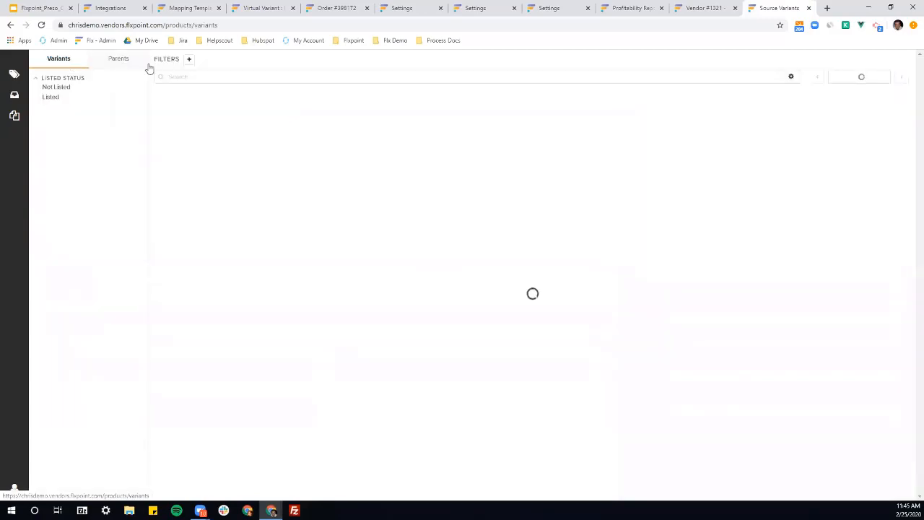
- Select the first three parent products and view the UnList and List bulk actions available for them
click(122, 64)
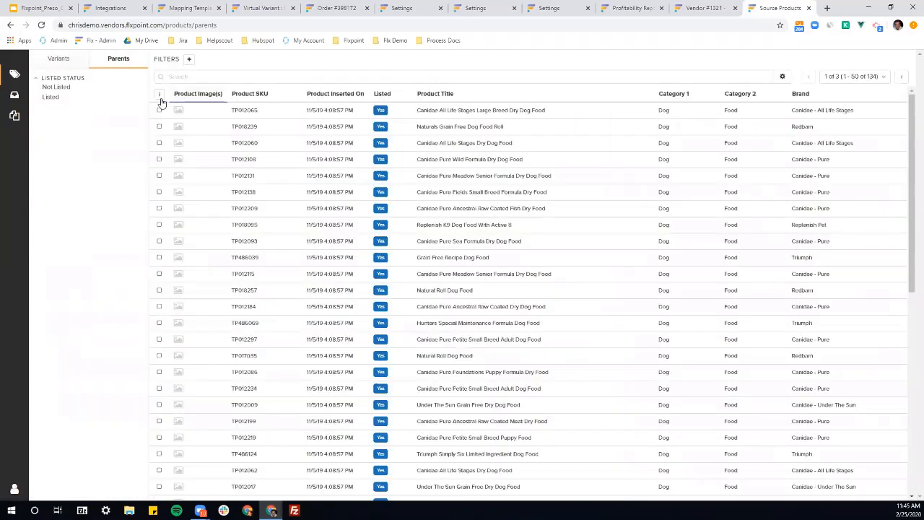
click(160, 110)
click(160, 126)
click(160, 143)
click(159, 95)
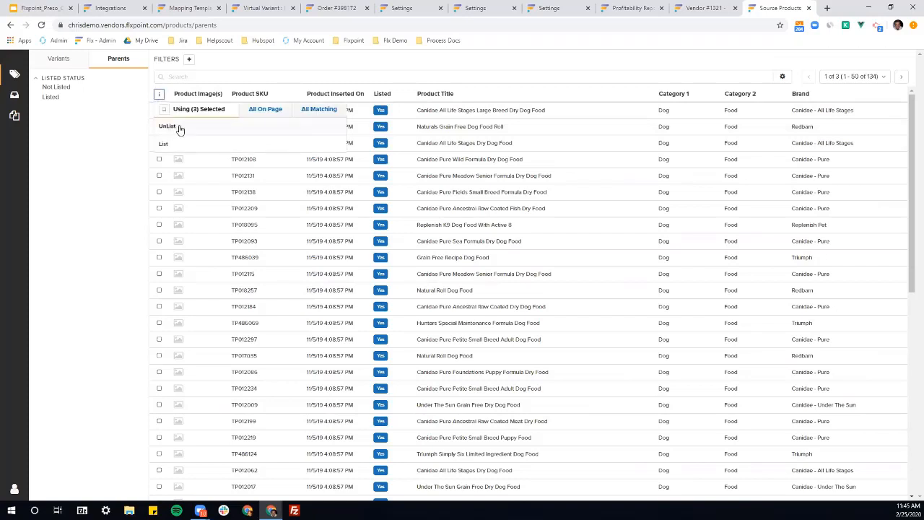
click(127, 101)
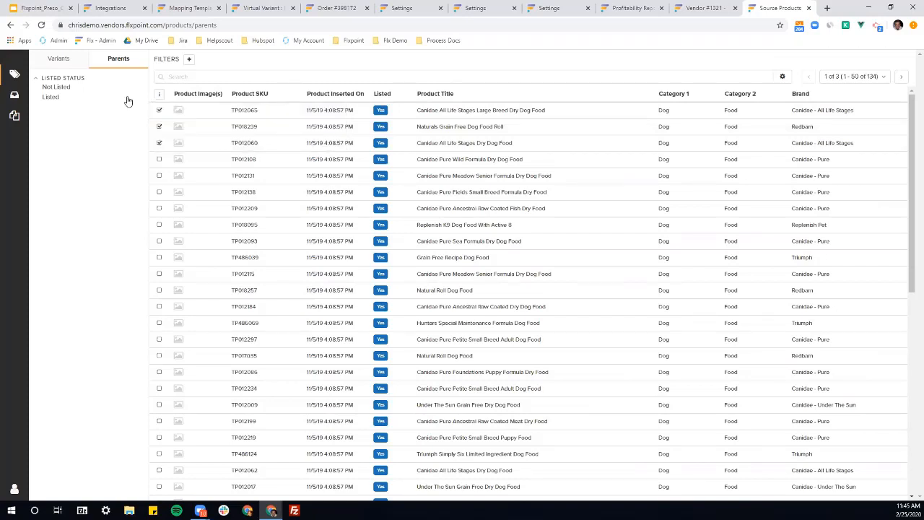
- Open the purchase order awaiting shipment and view its forms for adding a shipment and an invoice without saving anything
click(10, 102)
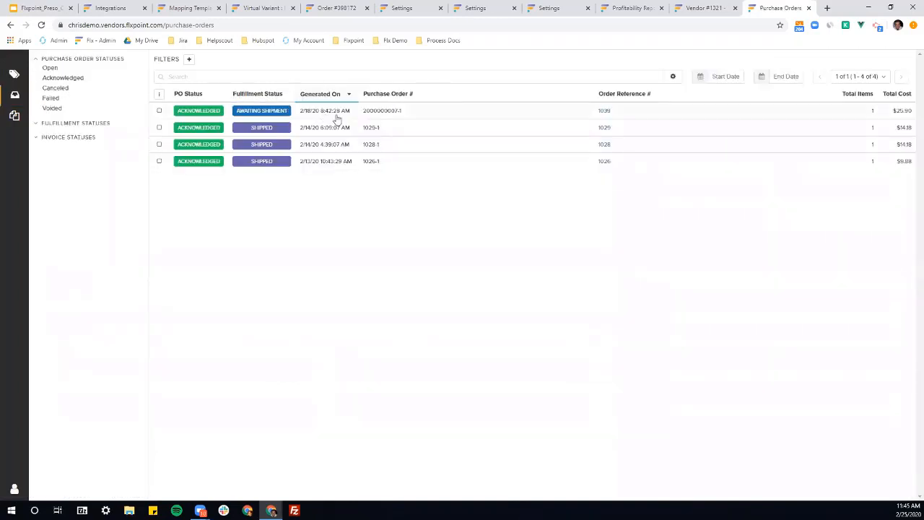
click(334, 115)
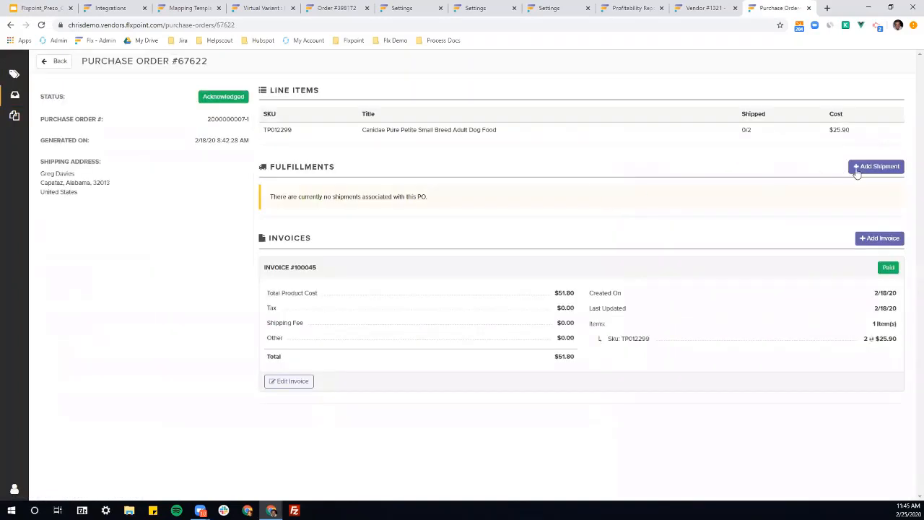
click(857, 169)
click(668, 197)
click(876, 240)
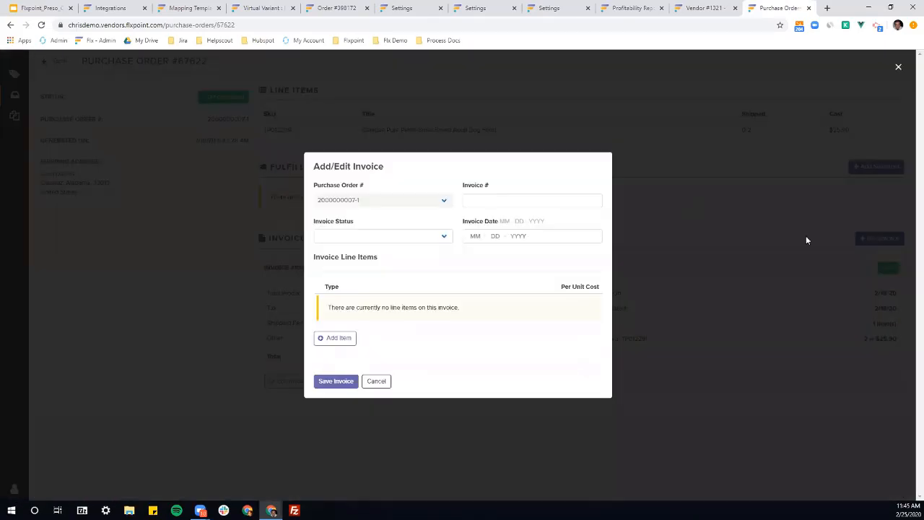
click(732, 236)
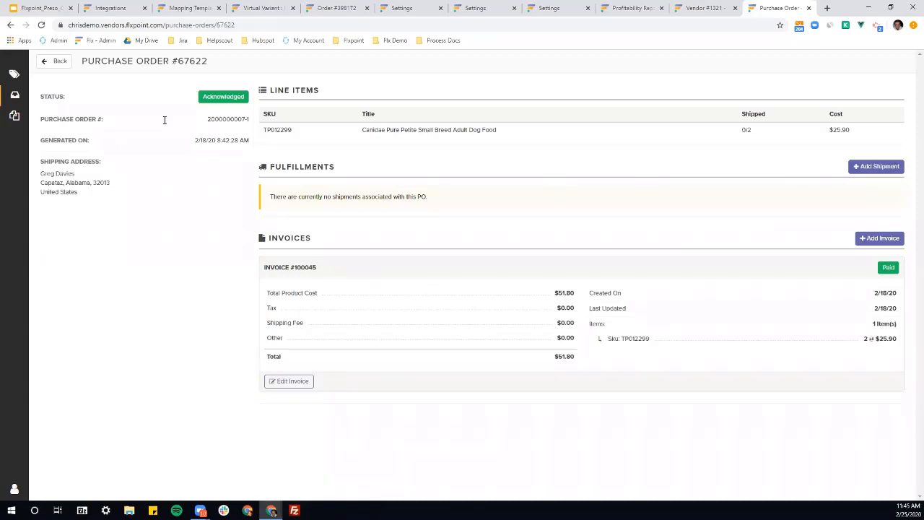
- View the vendor portal's invoice list, and switch back to the Flxpoint presentation
click(13, 117)
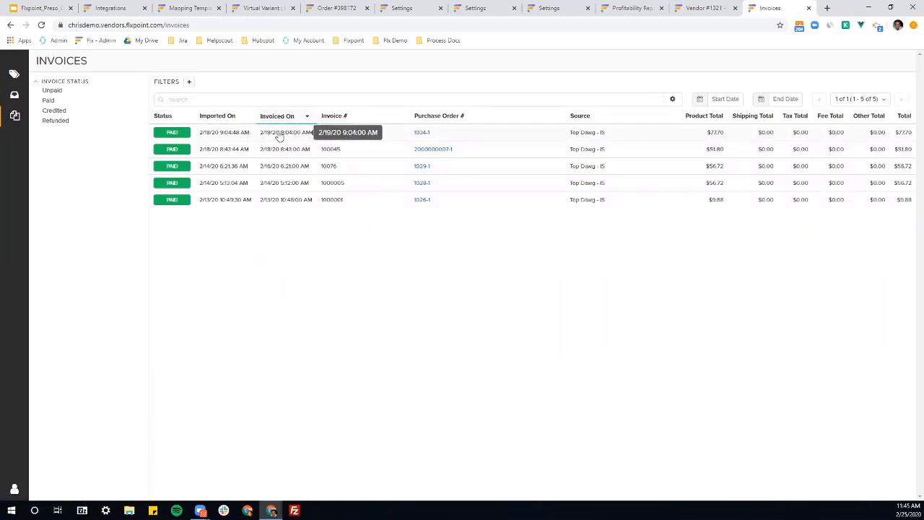
click(54, 13)
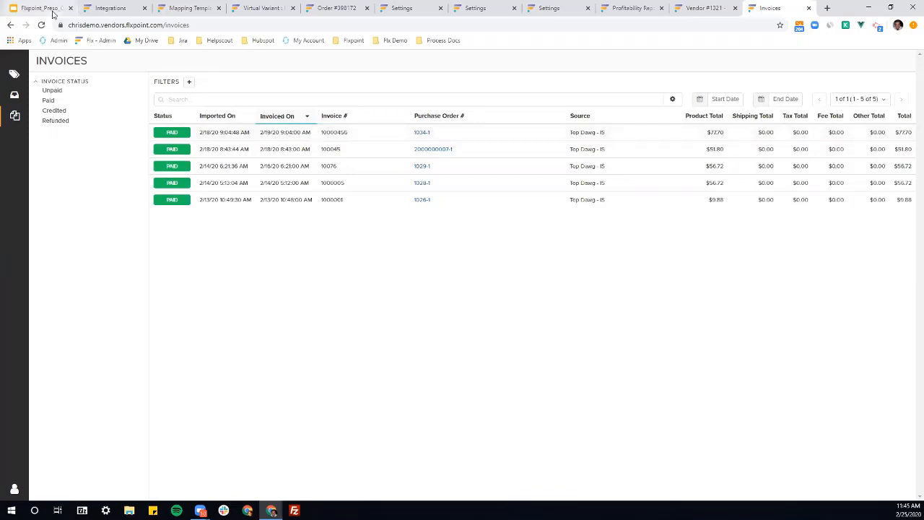